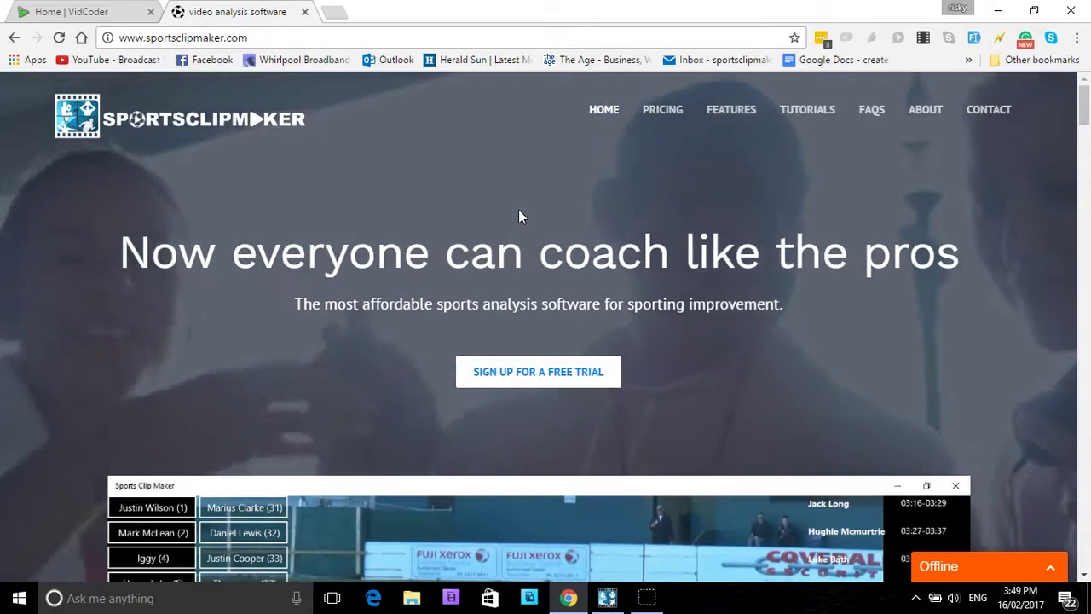
# - Switch to the VidCoder website and look at the installer download for the latest stable version
pyautogui.click(92, 13)
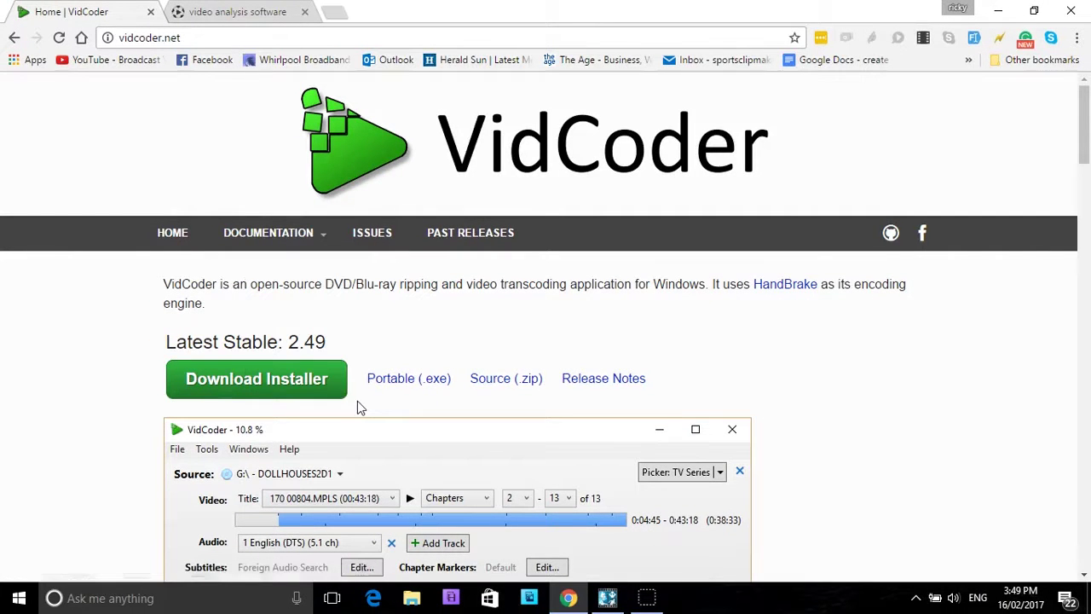
pyautogui.click(306, 384)
# - In File Explorer, check the properties of video file 1 in the Crocs R21 16.17 folder under Videos, then close File Explorer
pyautogui.click(411, 600)
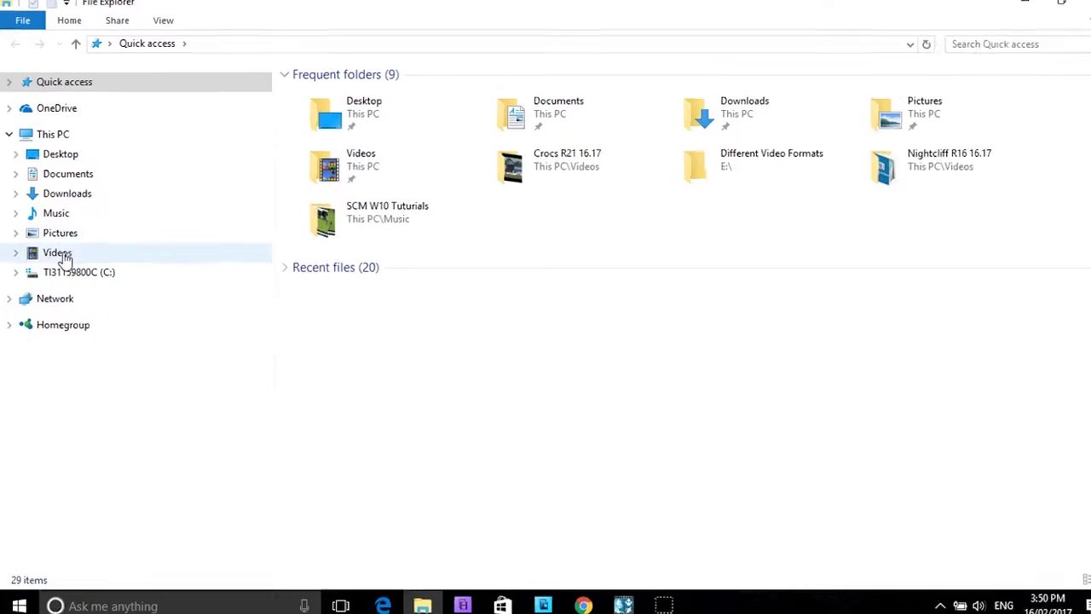
pyautogui.click(60, 253)
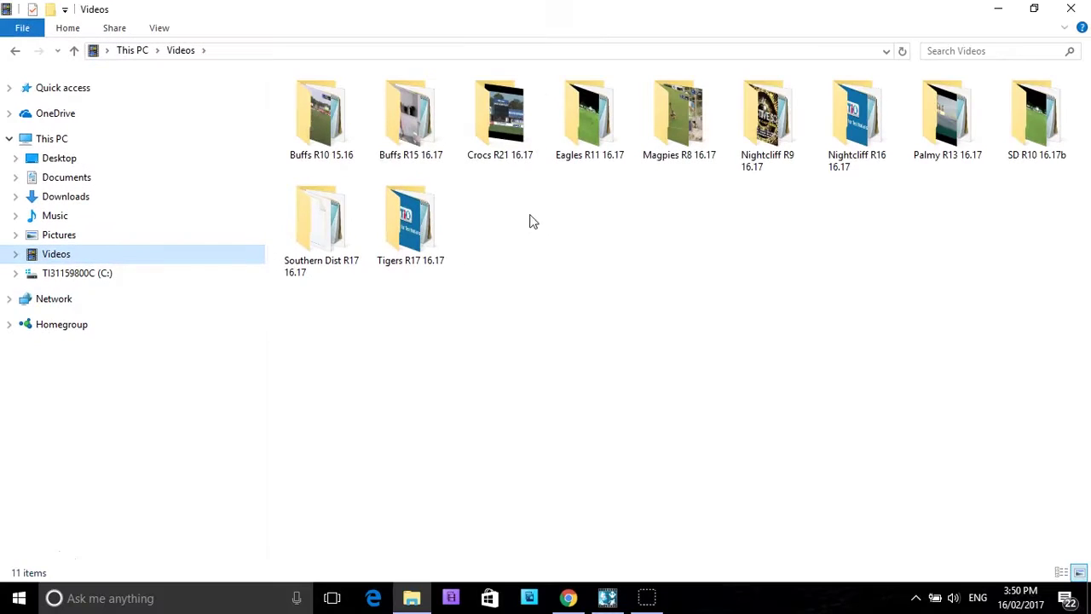
pyautogui.doubleClick(503, 129)
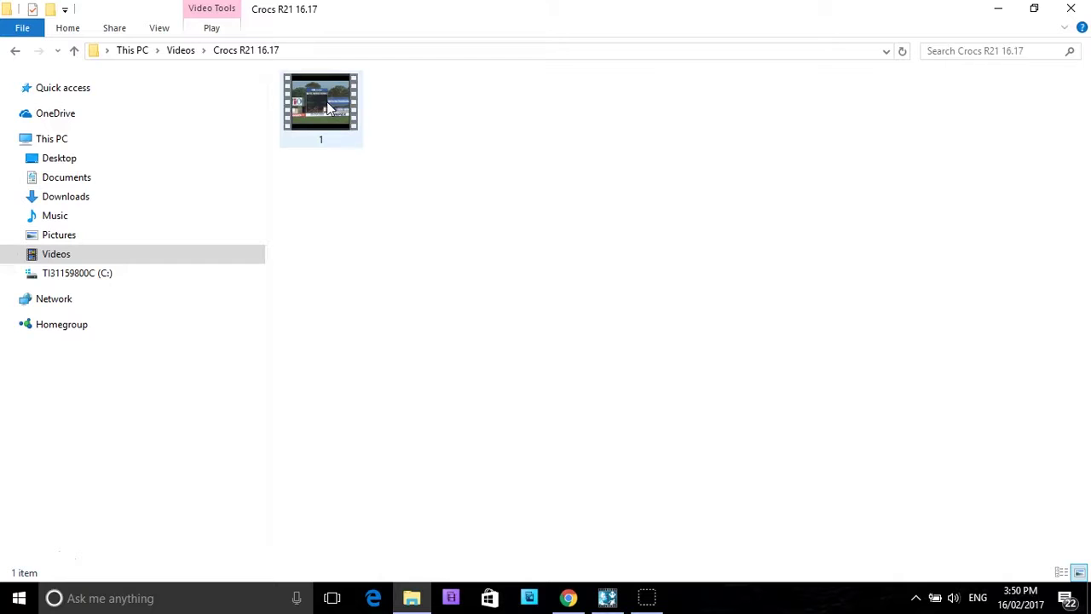
pyautogui.rightClick(327, 101)
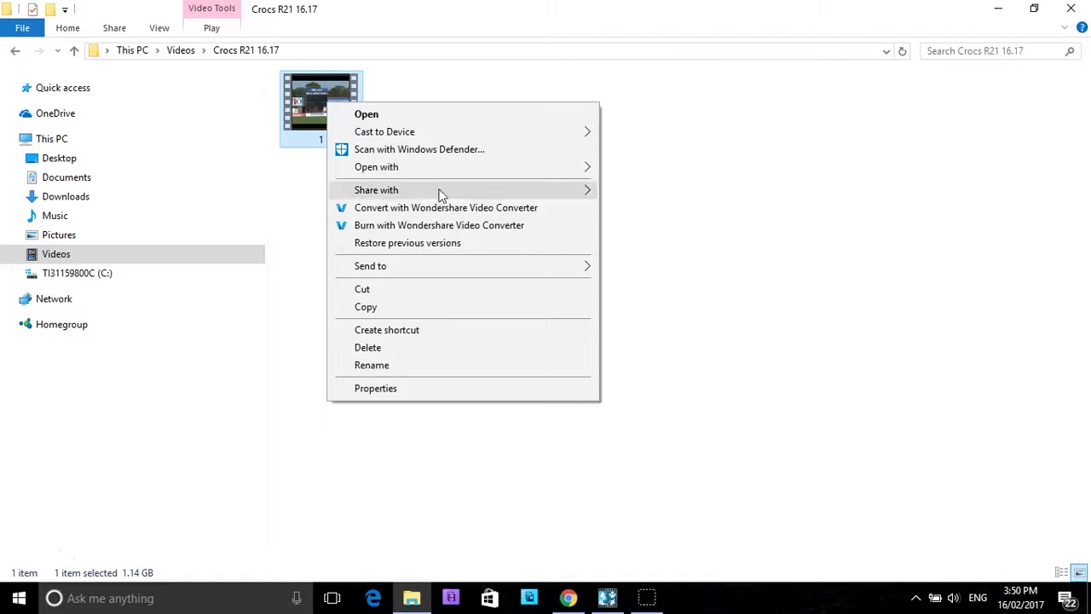
pyautogui.click(417, 409)
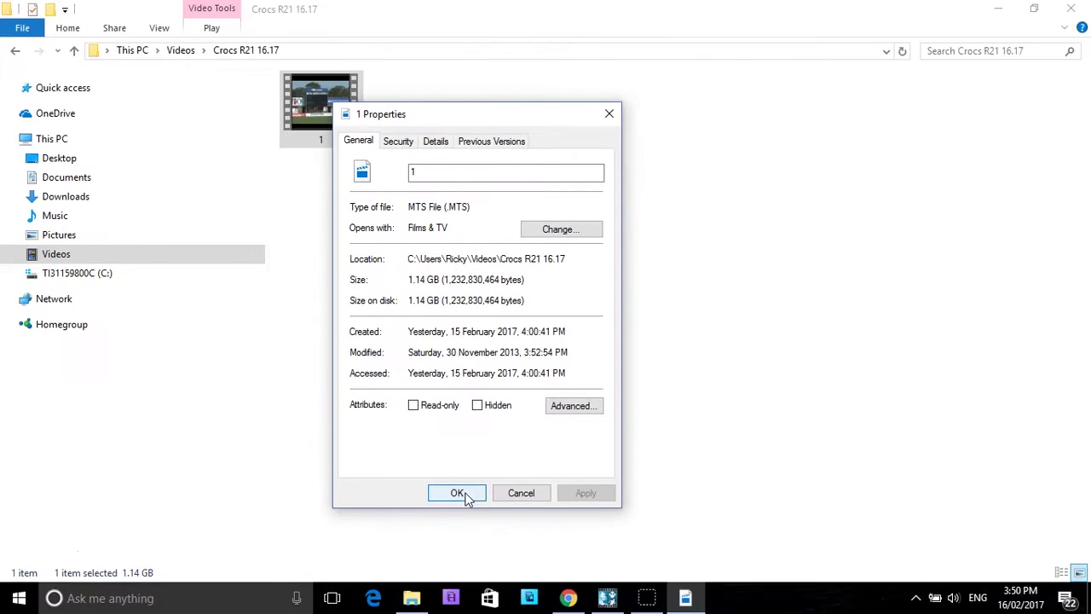
pyautogui.click(465, 497)
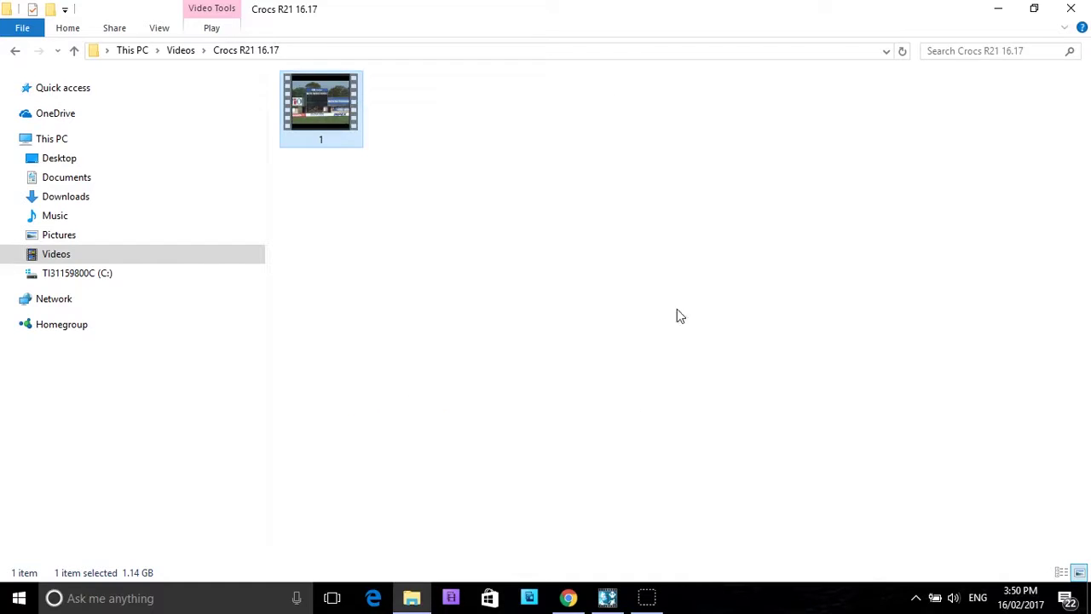
pyautogui.click(1071, 8)
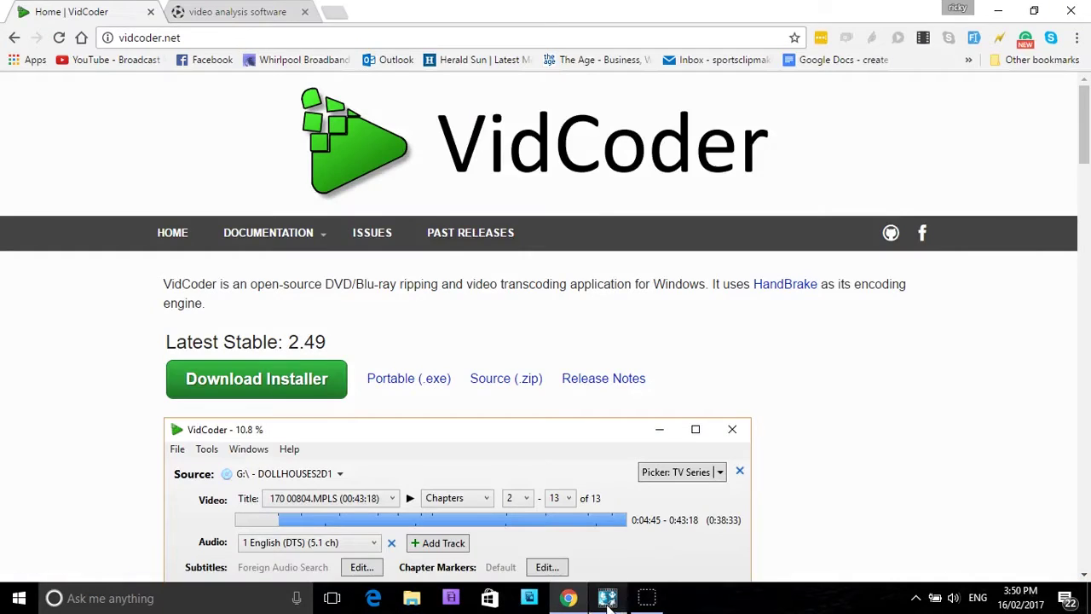
# - Switch to Sports Clip Maker and create a new game with the opposition name Crocs
pyautogui.click(607, 598)
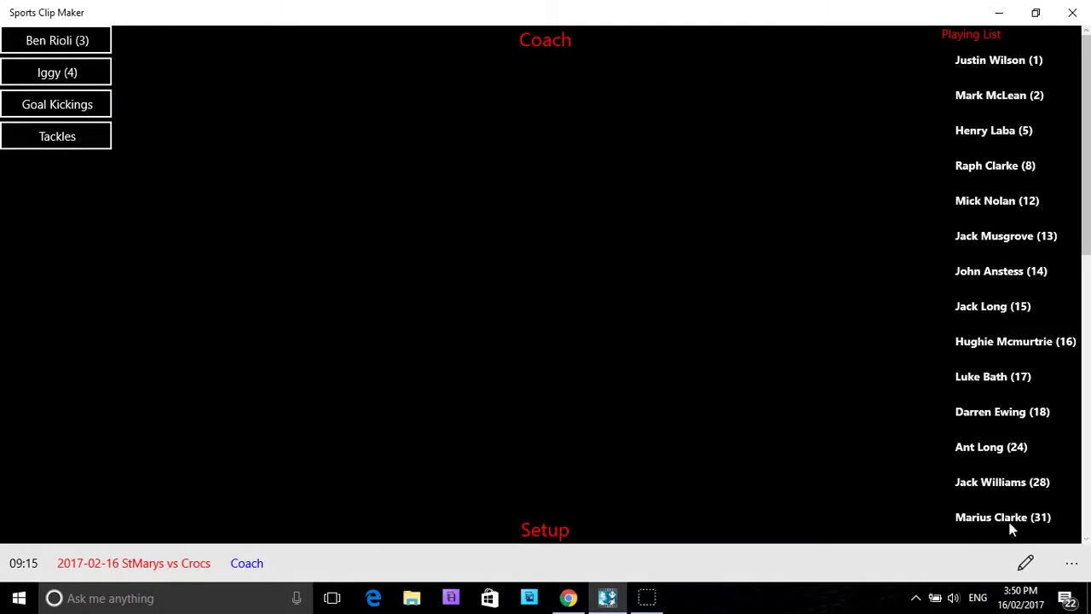
pyautogui.click(1071, 562)
pyautogui.click(1003, 349)
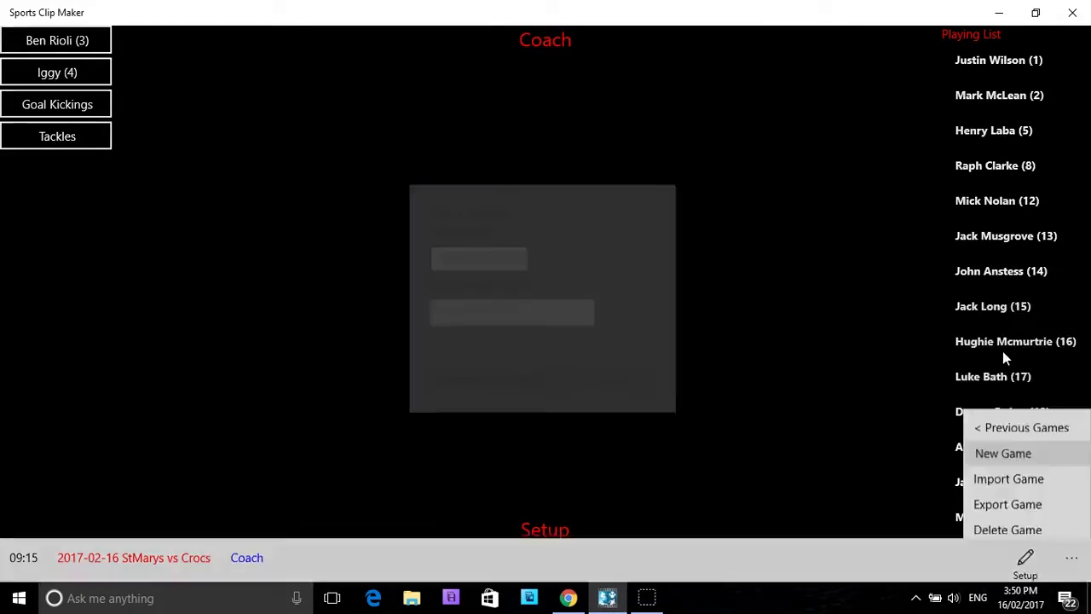
pyautogui.click(490, 317)
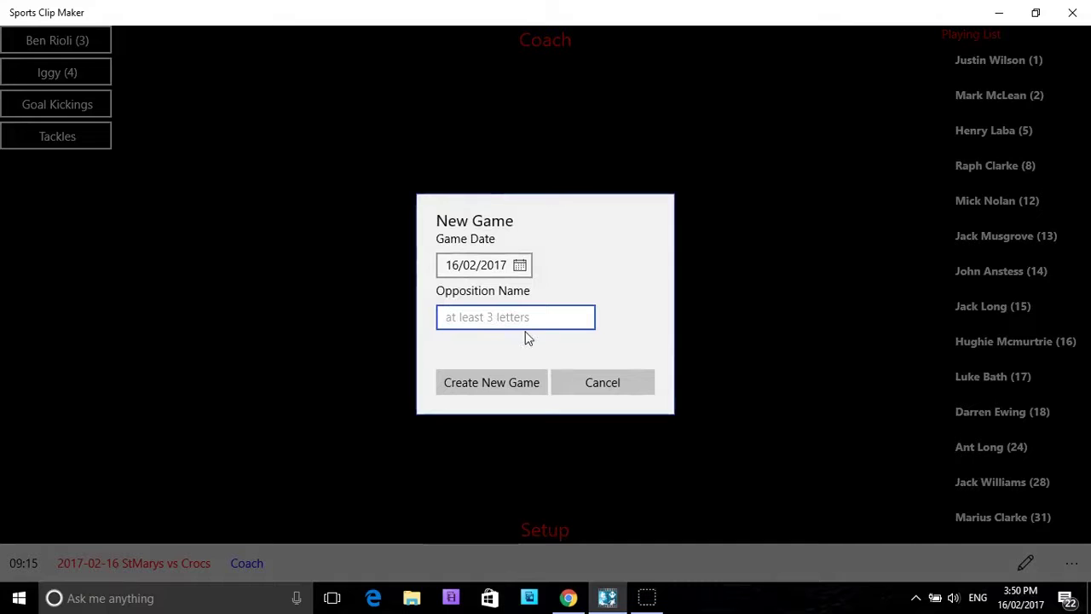
pyautogui.write('Crocs')
pyautogui.click(492, 383)
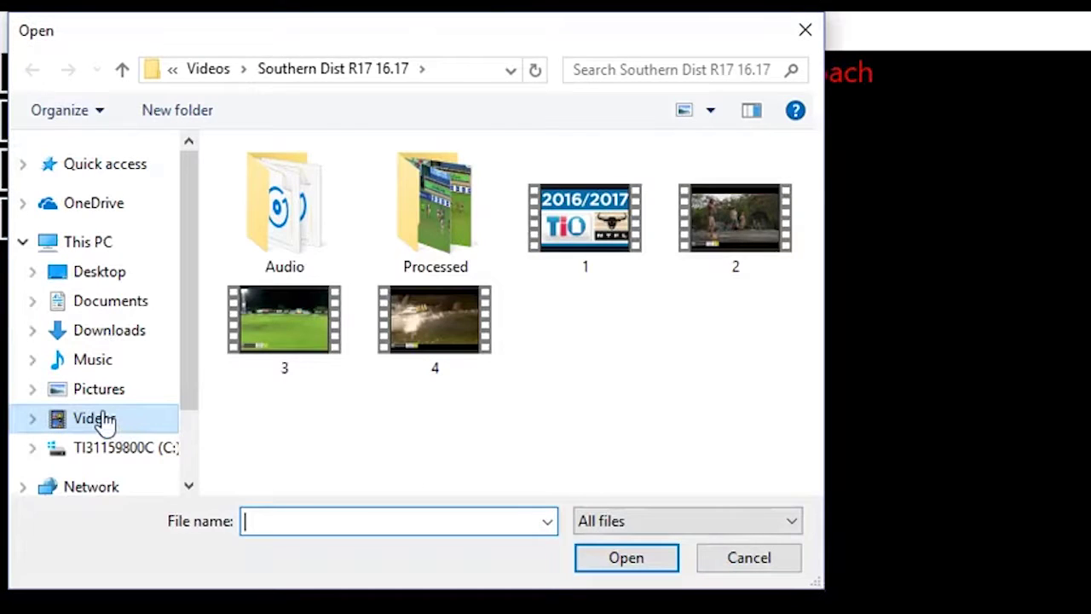
# - Browse to the Crocs R21 16.17 folder under Videos to find the game's video file
pyautogui.click(102, 419)
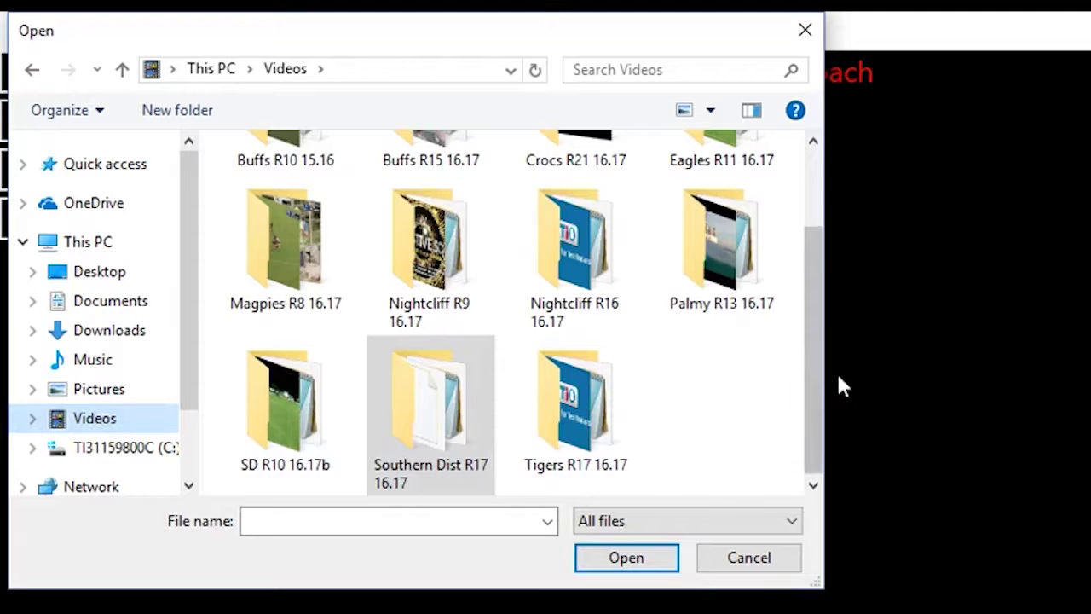
pyautogui.moveTo(823, 397); pyautogui.dragTo(810, 309)
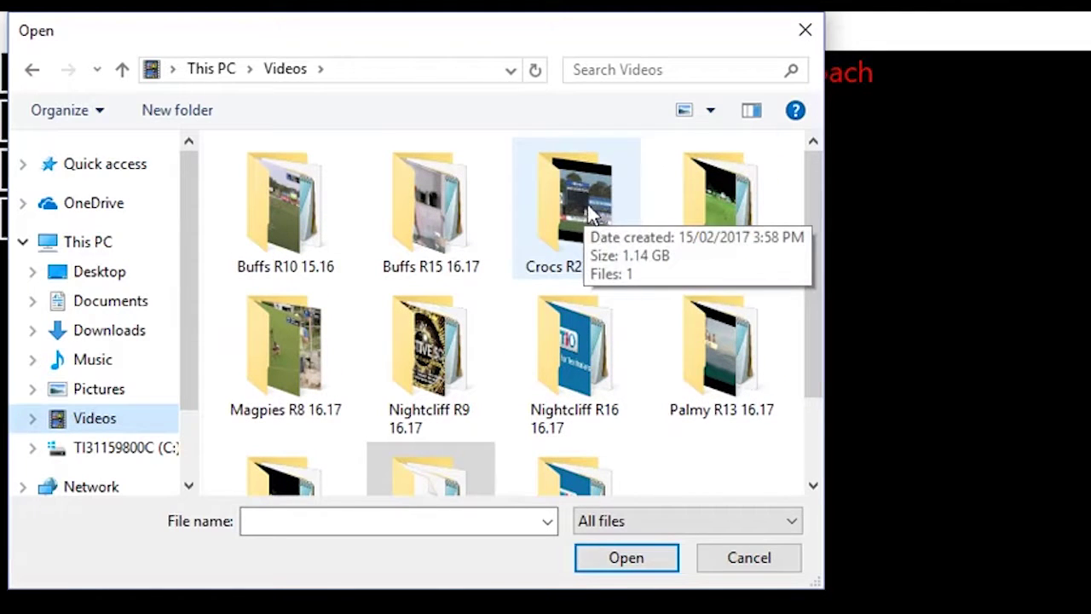
pyautogui.doubleClick(583, 178)
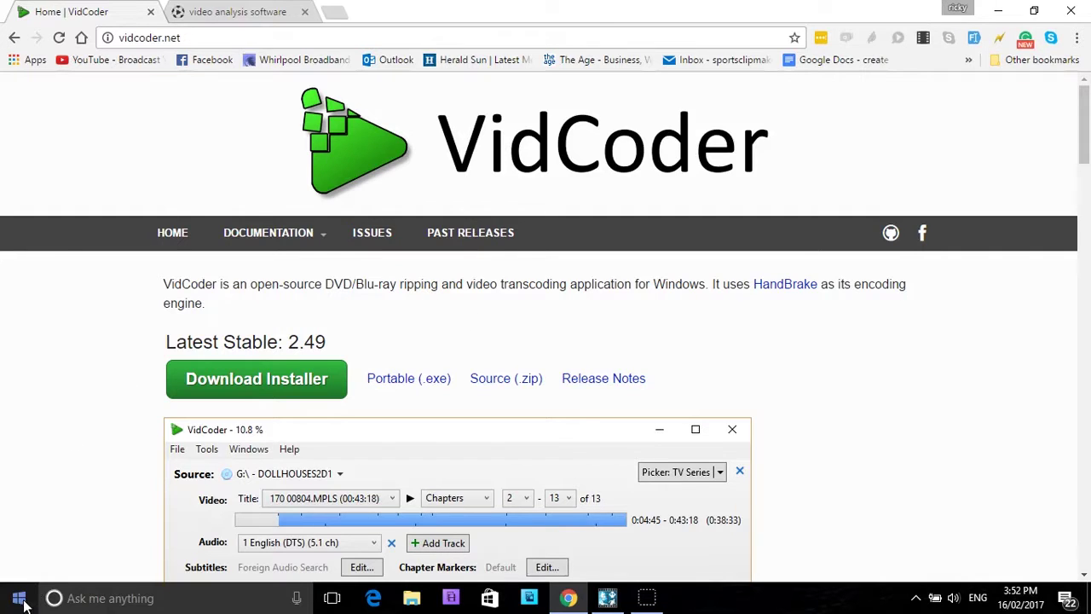
# - Find VidCoder among the installed apps by searching for "vidc" and launch it
pyautogui.click(19, 597)
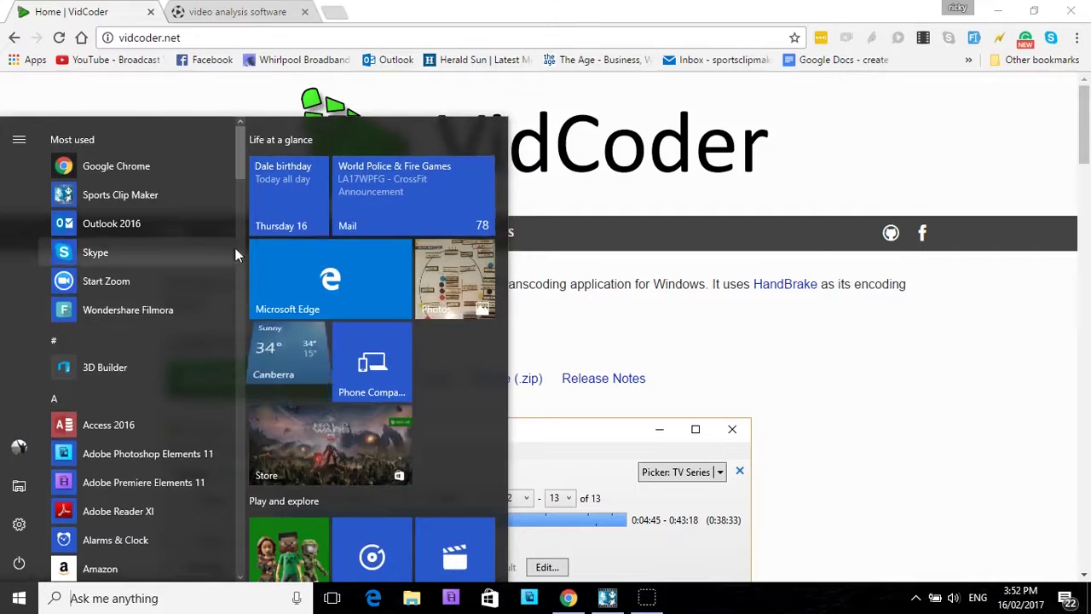
pyautogui.moveTo(242, 163); pyautogui.dragTo(238, 465)
pyautogui.scroll(-8, 189, 432)
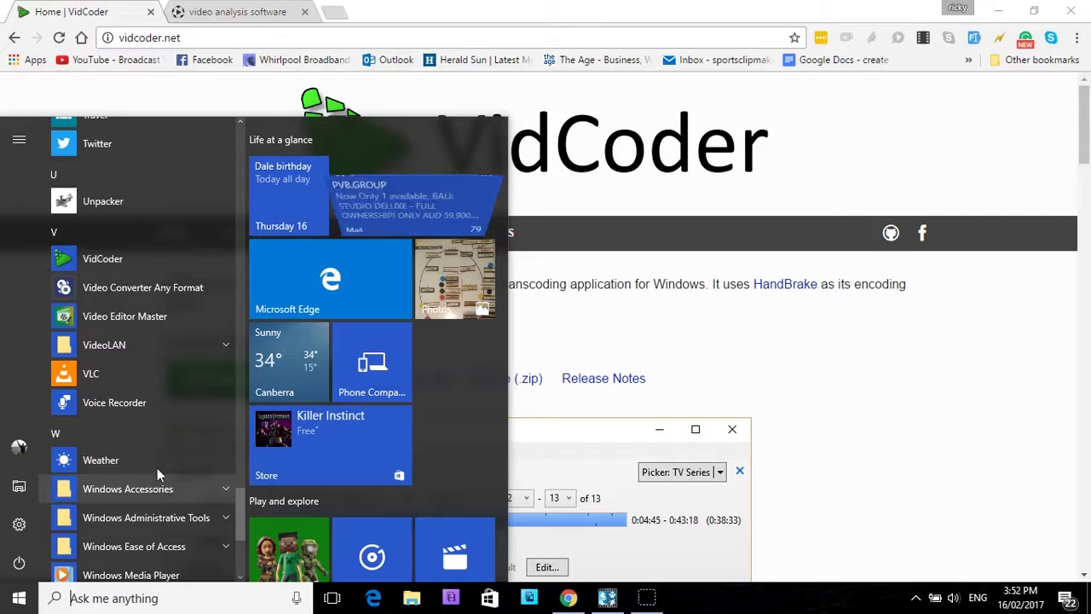
pyautogui.click(107, 599)
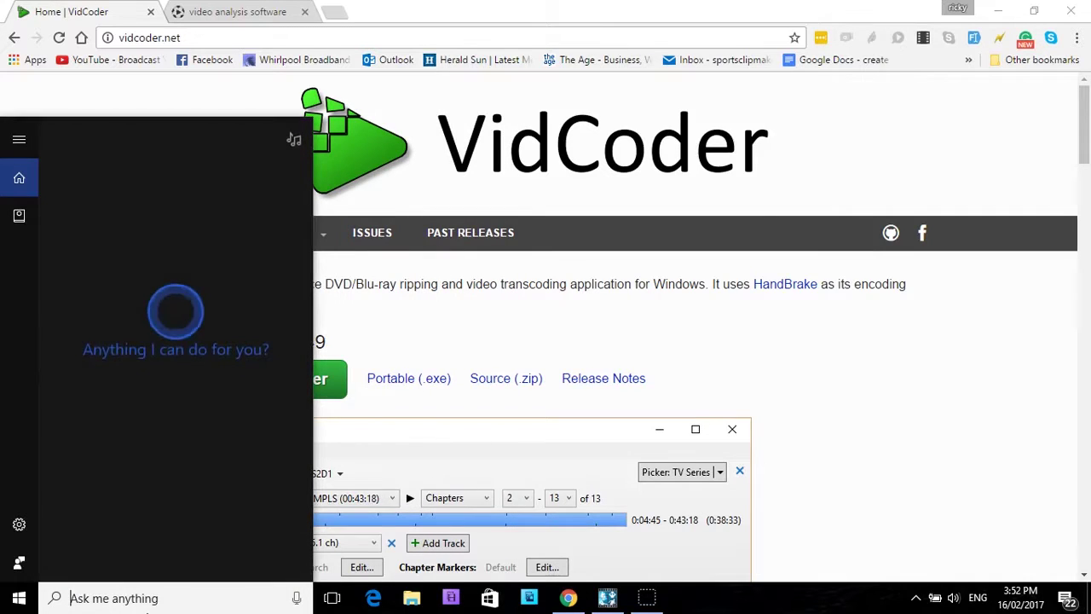
pyautogui.write('vidc')
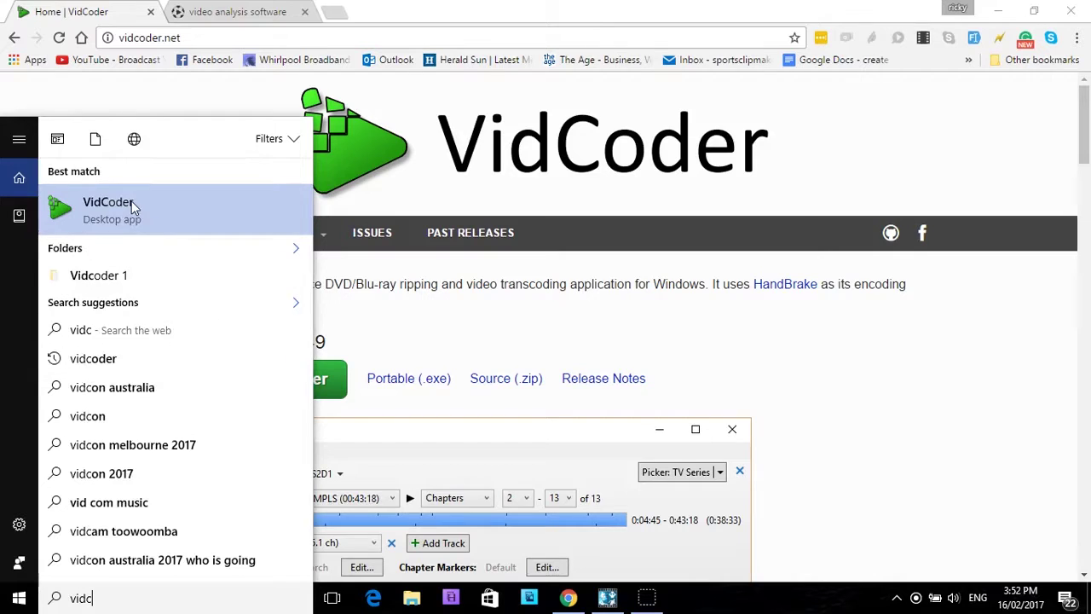
pyautogui.click(133, 207)
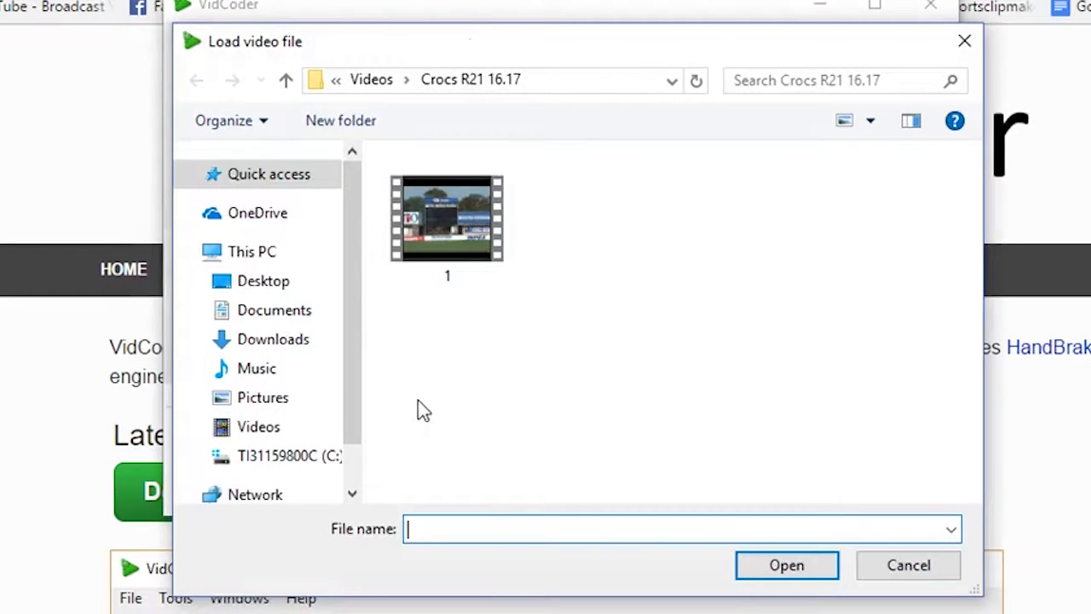
# - Load video file 1 from the Crocs R21 16.17 folder under Videos as the encoding source
pyautogui.click(260, 430)
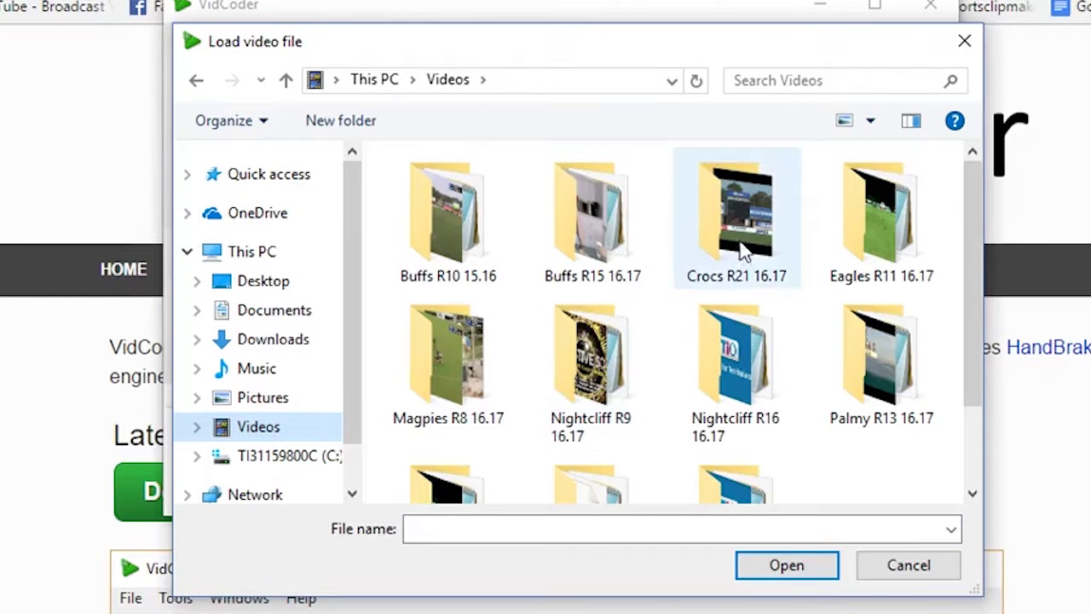
pyautogui.doubleClick(739, 213)
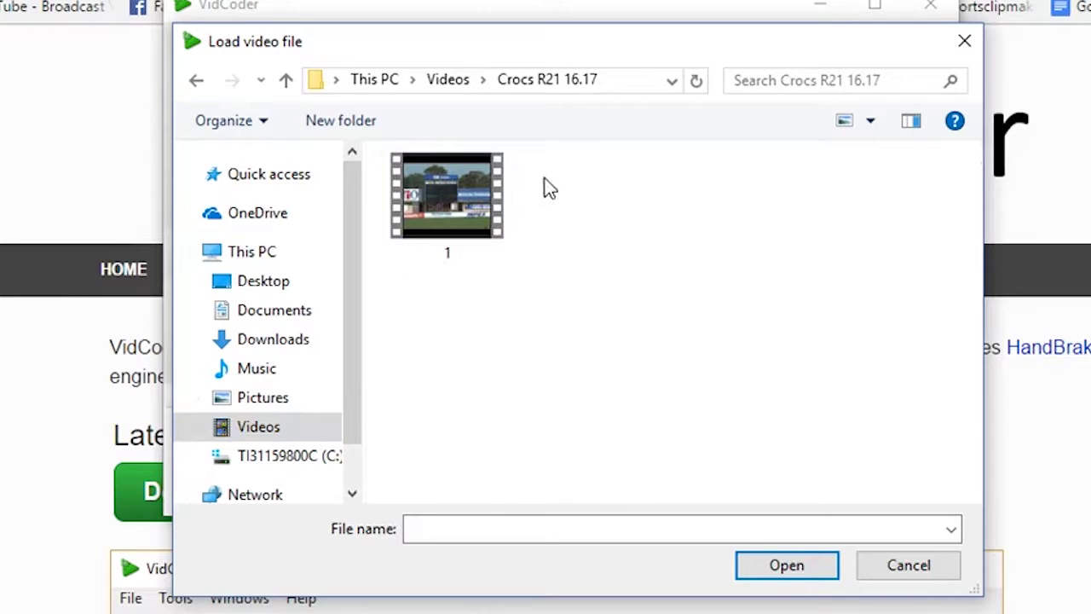
pyautogui.click(444, 205)
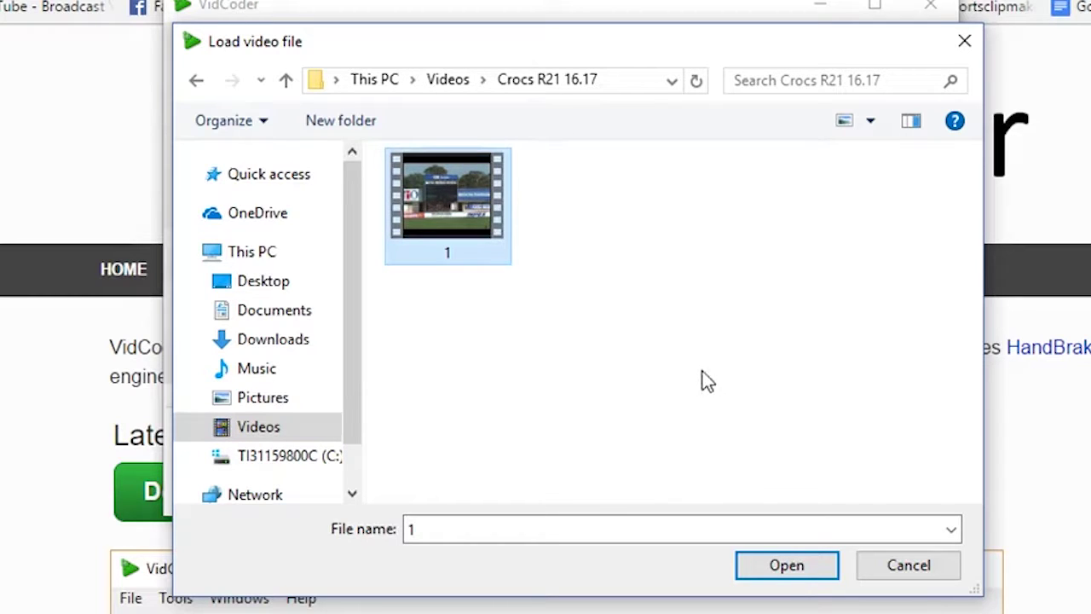
pyautogui.click(797, 572)
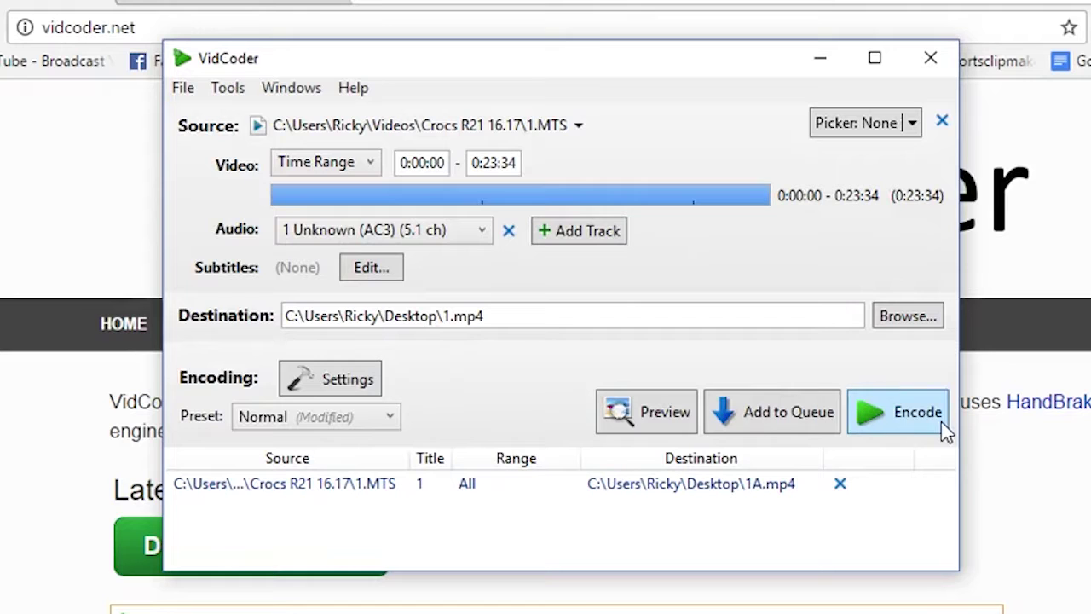
# - Set the encode output location to the Desktop with the file name 1A as an MP4 file
pyautogui.click(909, 316)
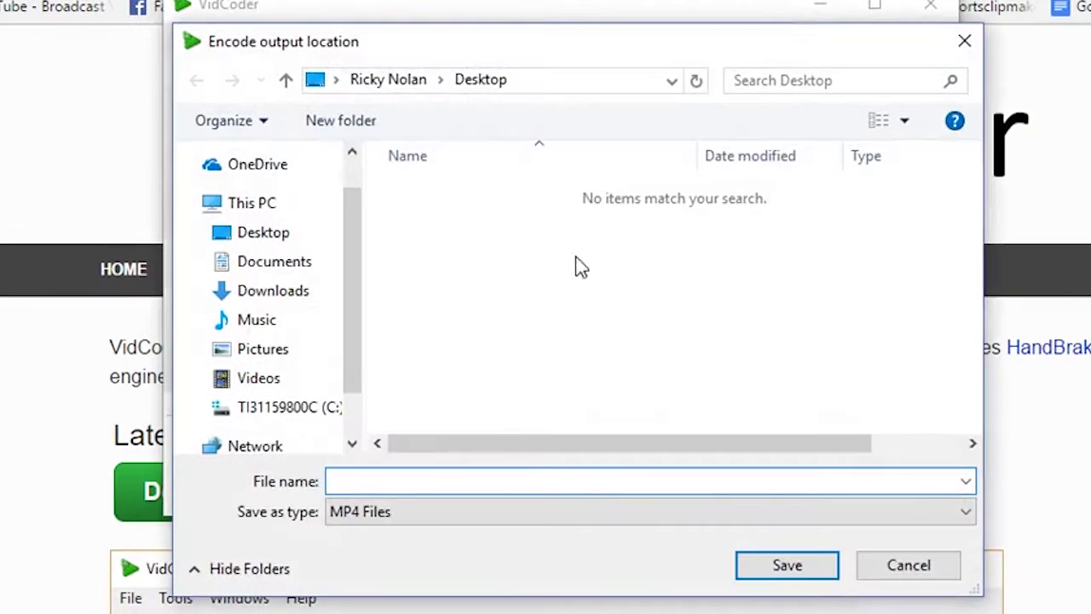
pyautogui.click(256, 265)
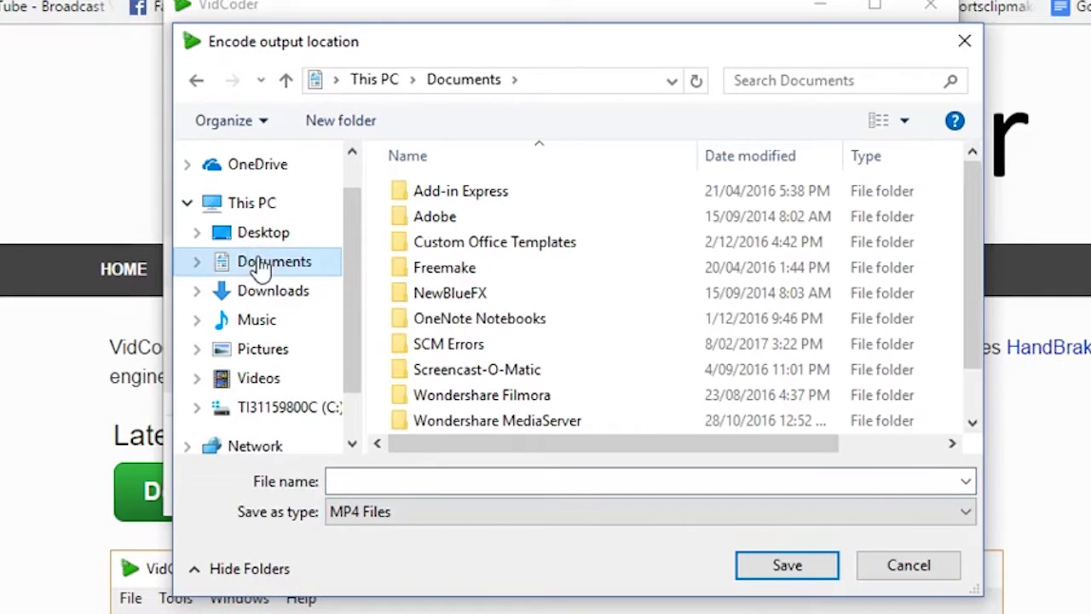
pyautogui.click(249, 317)
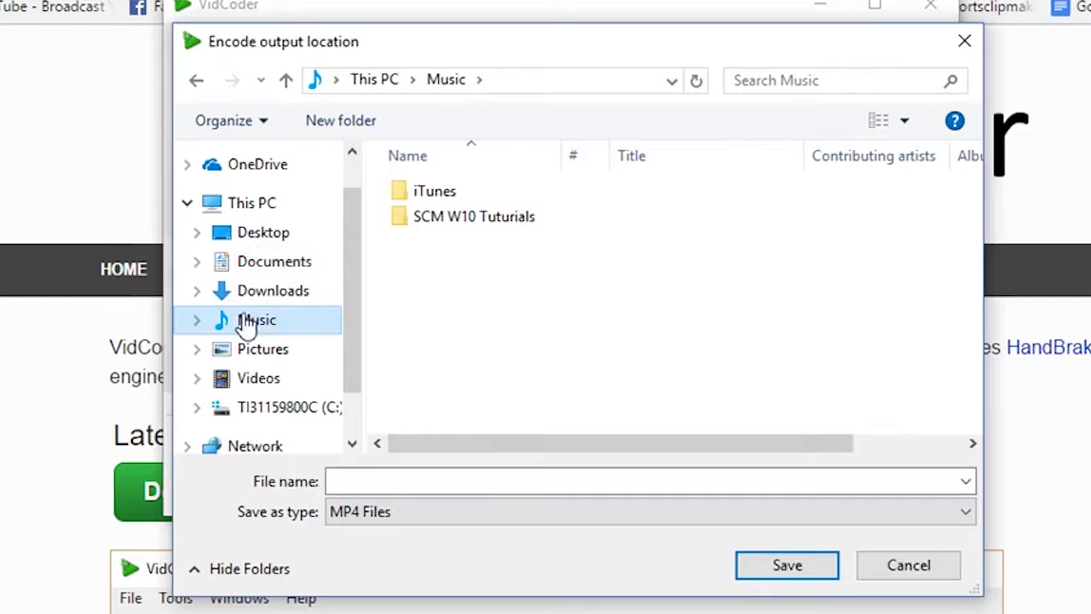
pyautogui.click(252, 233)
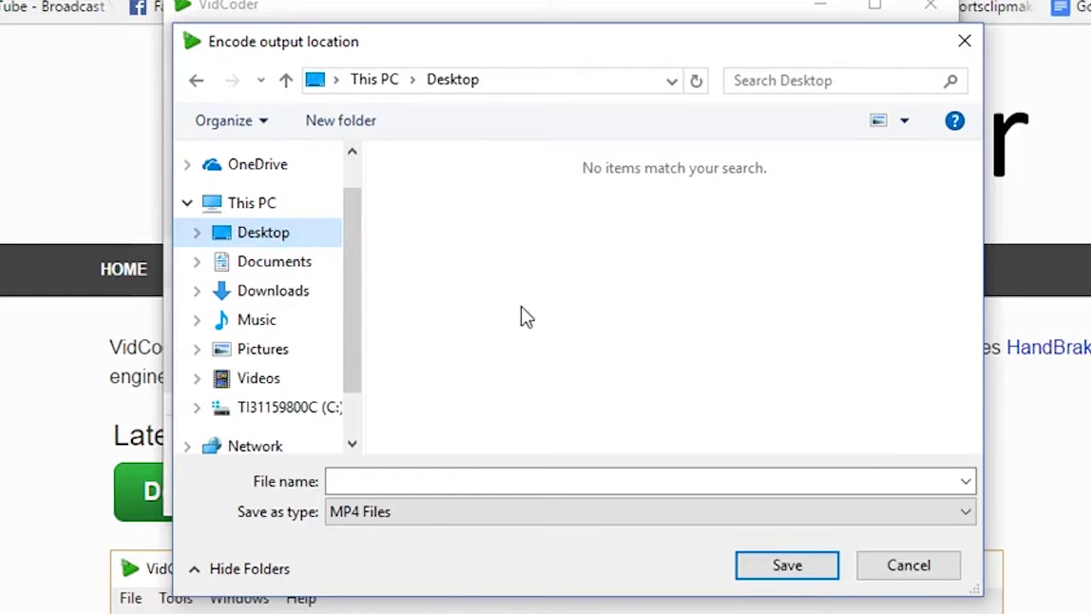
pyautogui.click(341, 480)
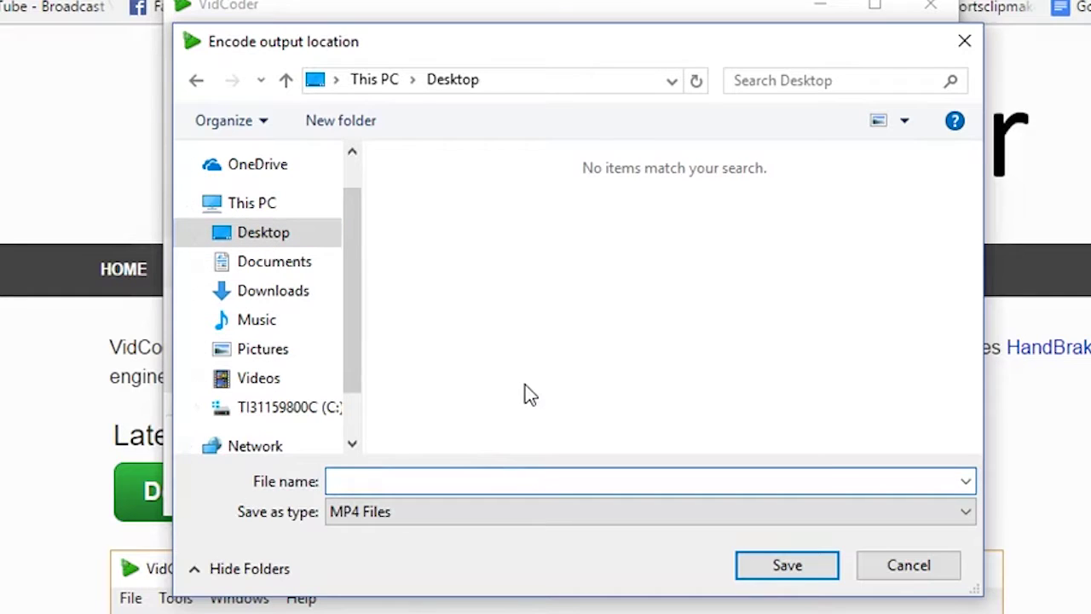
pyautogui.write('1A')
pyautogui.click(808, 562)
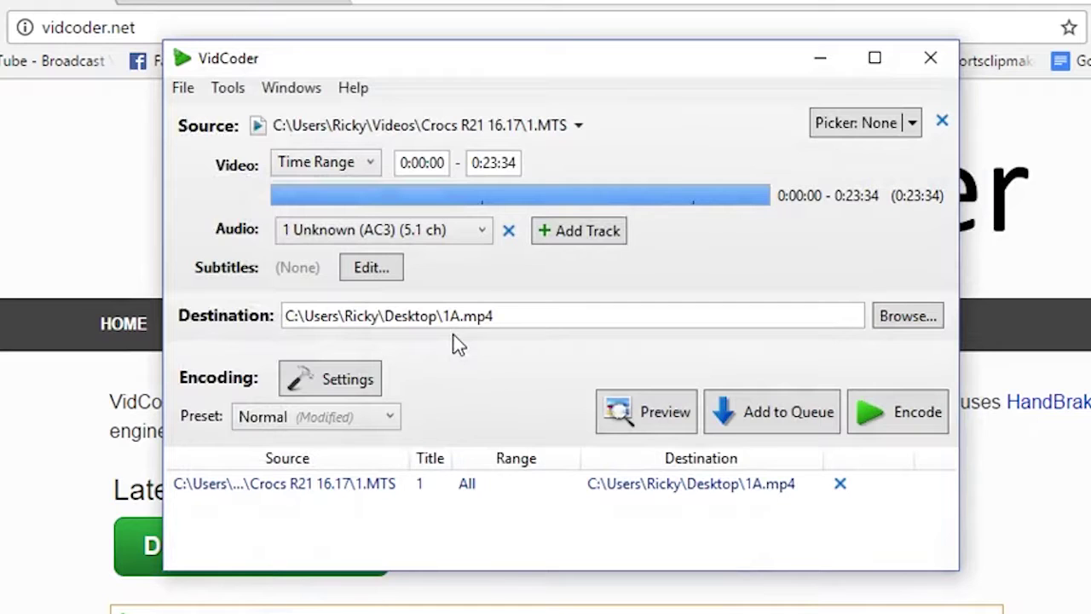
pyautogui.click(456, 328)
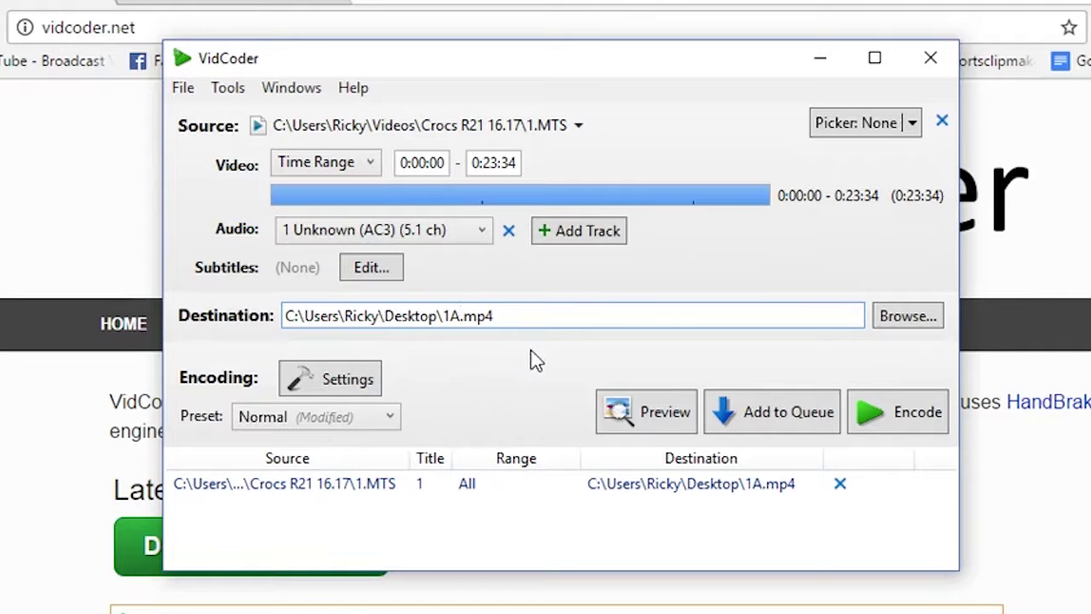
# - Encode the loaded MTS video to 1A.mp4 on the Desktop
pyautogui.click(920, 409)
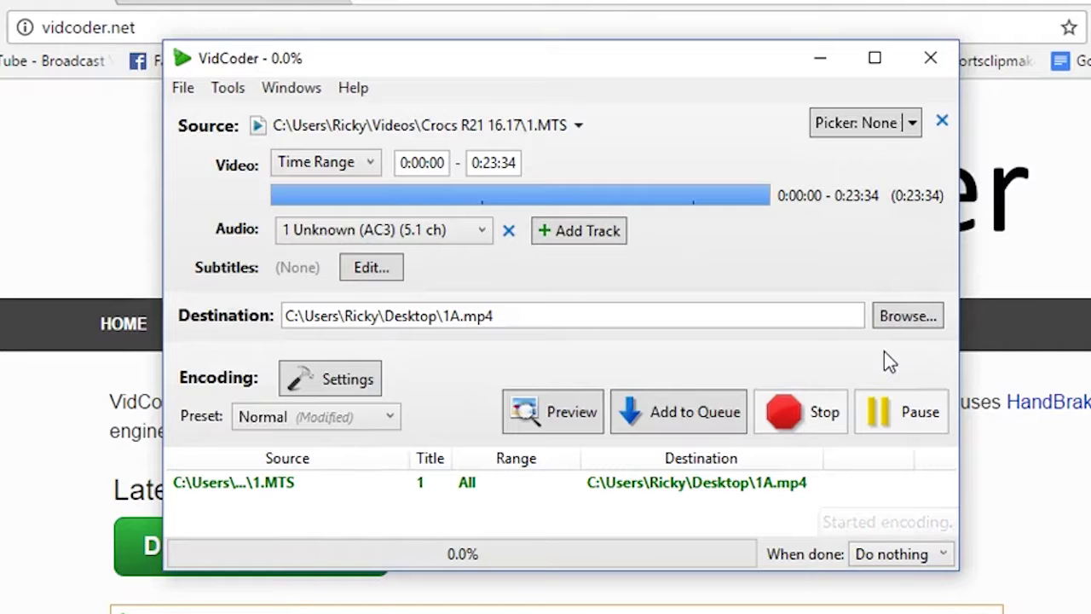
pyautogui.moveTo(575, 563)
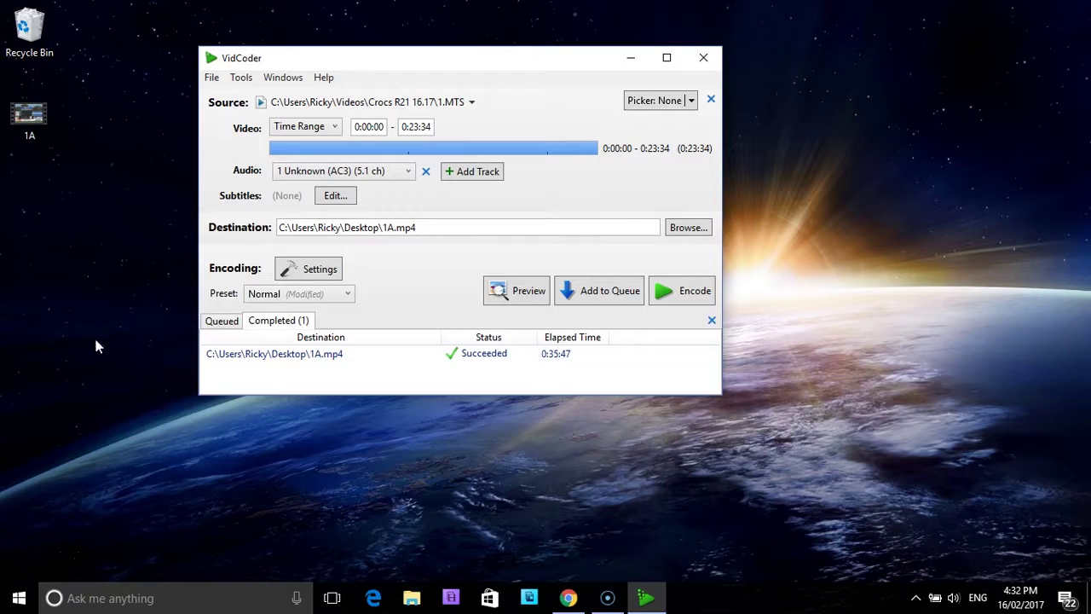
# - Move video file 1 from the Crocs R21 16.17 folder under Videos to the Desktop
pyautogui.click(634, 58)
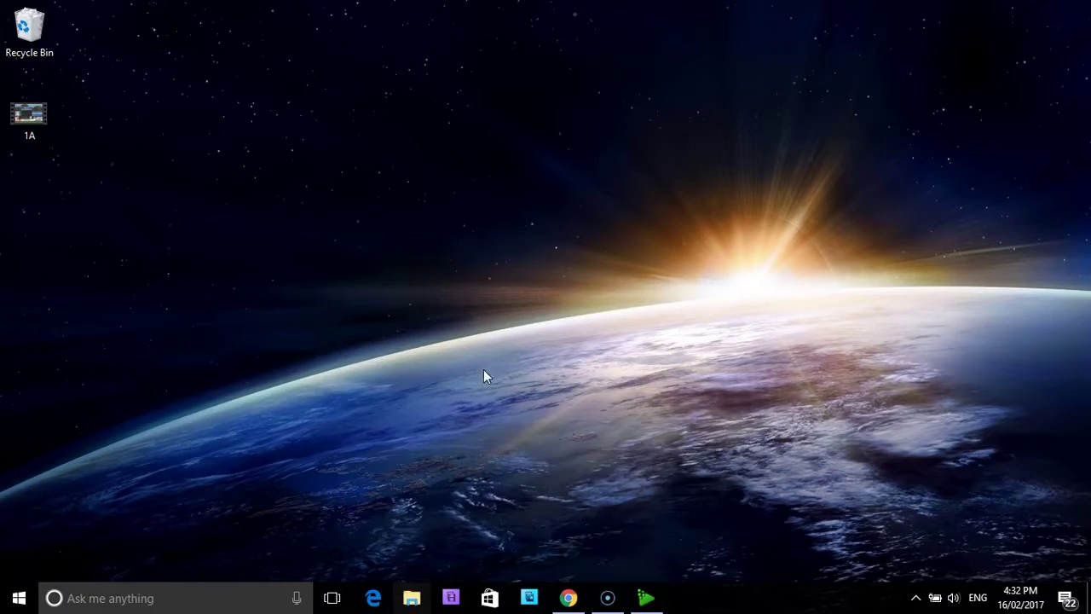
pyautogui.press('super+e')
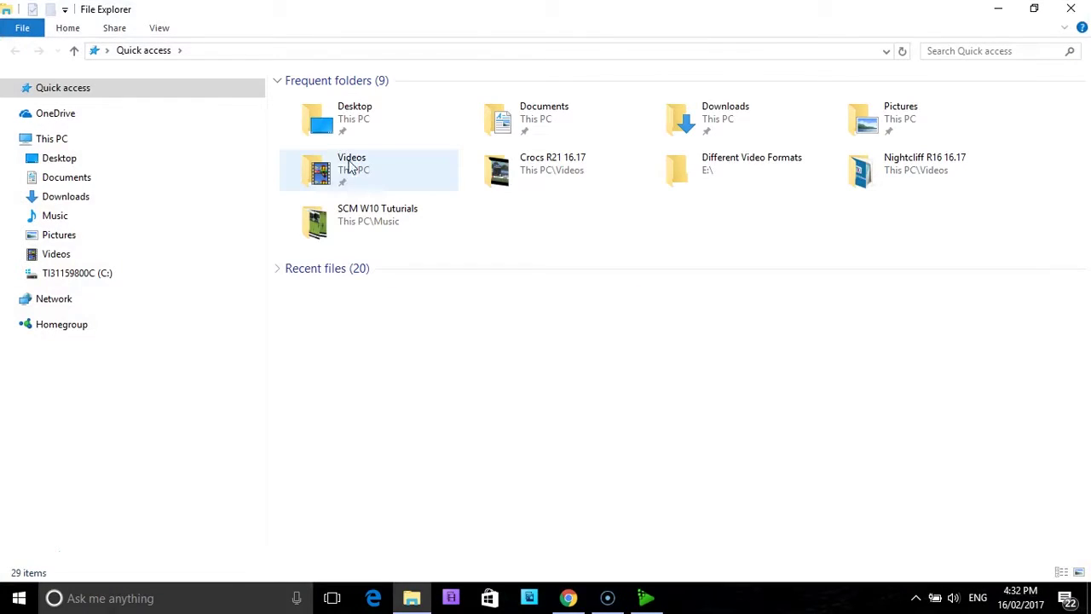
pyautogui.click(47, 258)
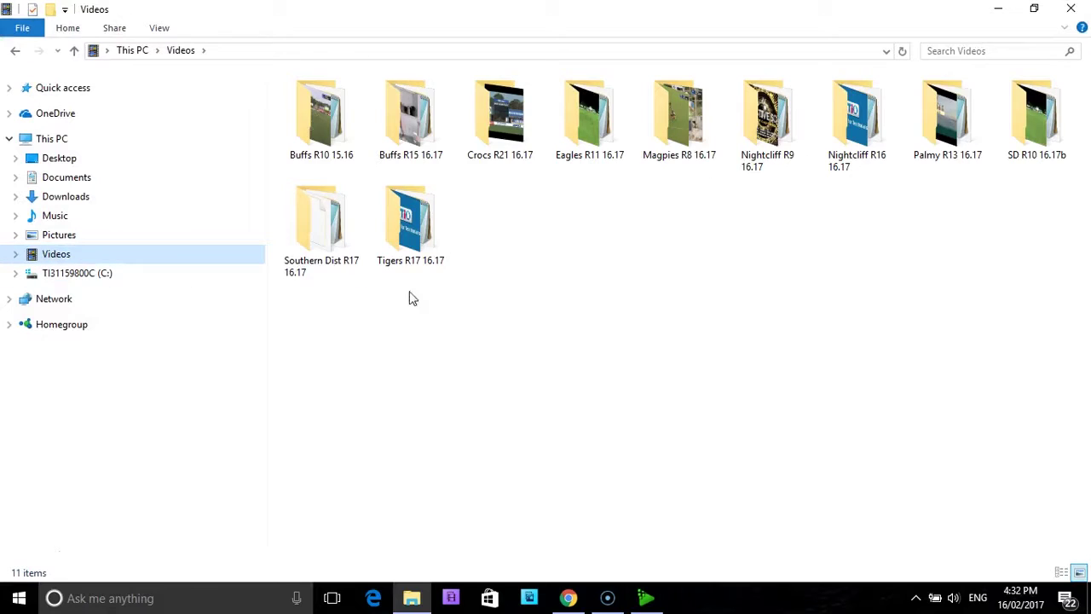
pyautogui.doubleClick(501, 136)
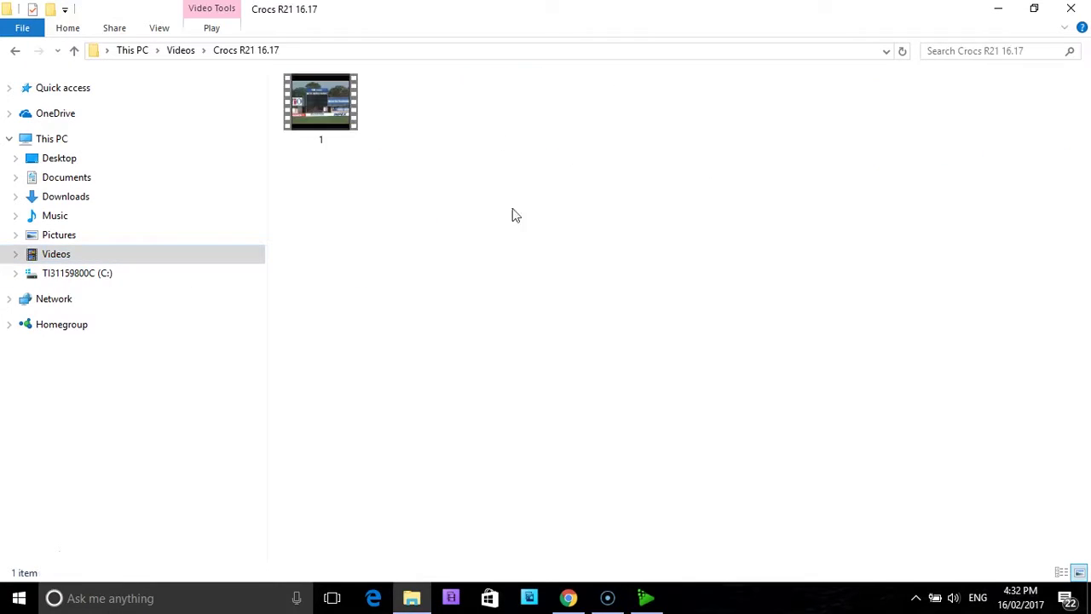
pyautogui.click(333, 105)
pyautogui.rightClick(333, 104)
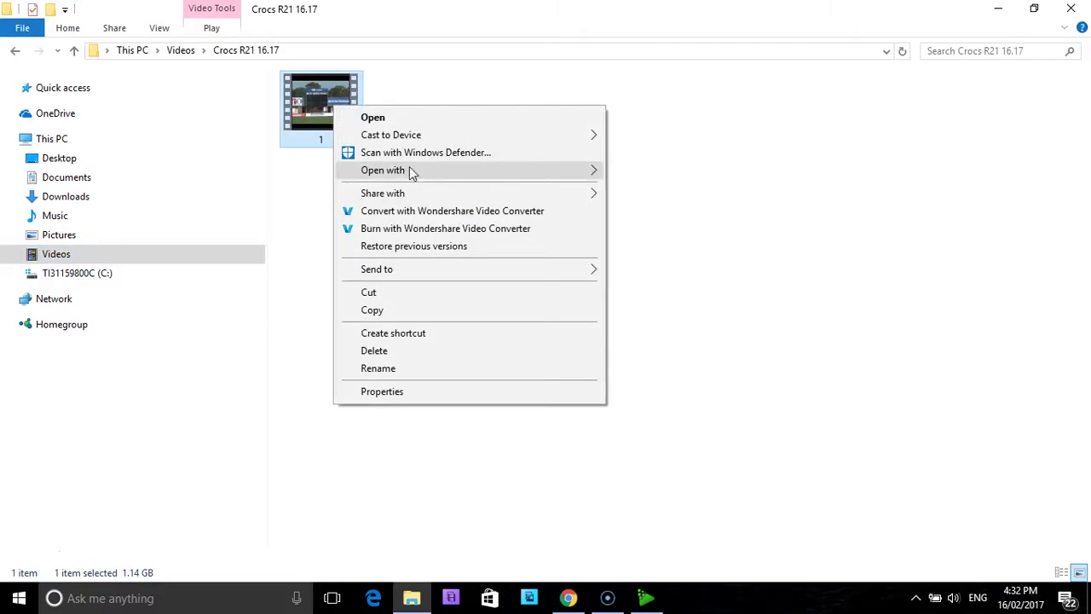
pyautogui.click(384, 294)
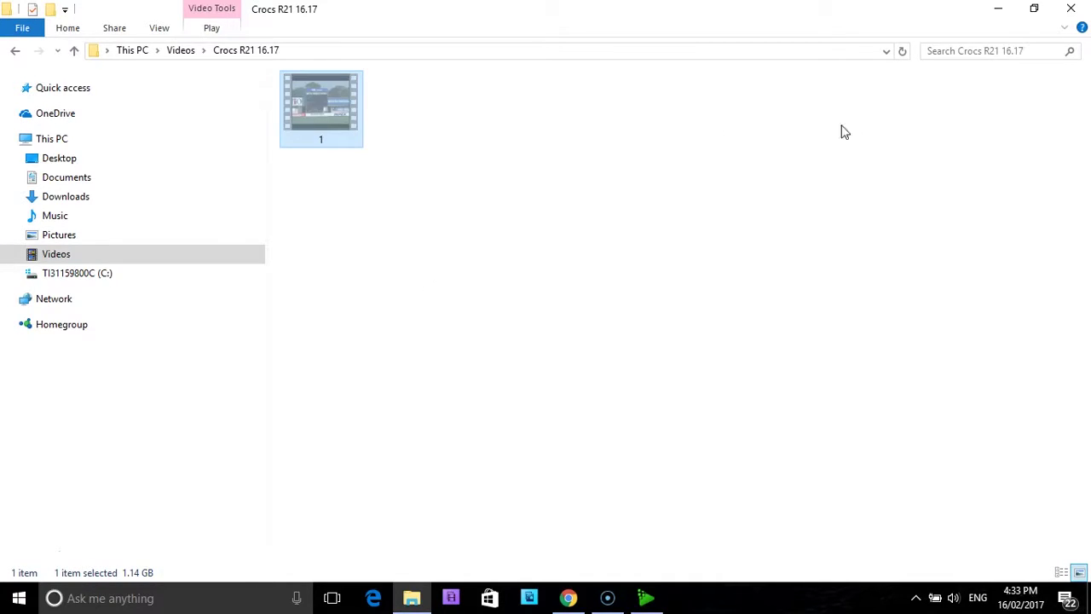
pyautogui.click(997, 10)
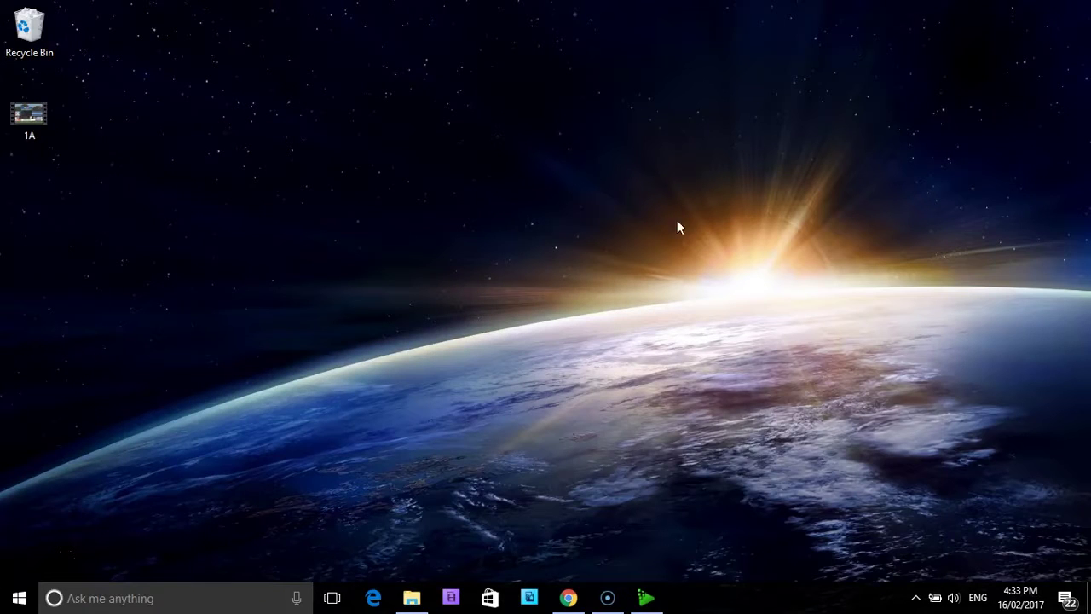
pyautogui.rightClick(480, 228)
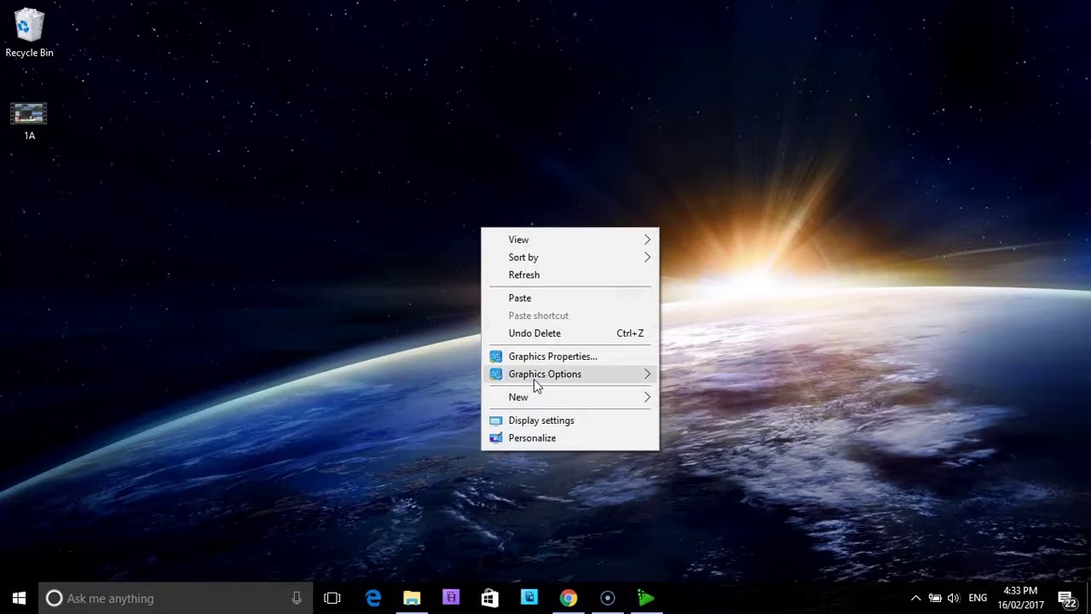
pyautogui.click(520, 299)
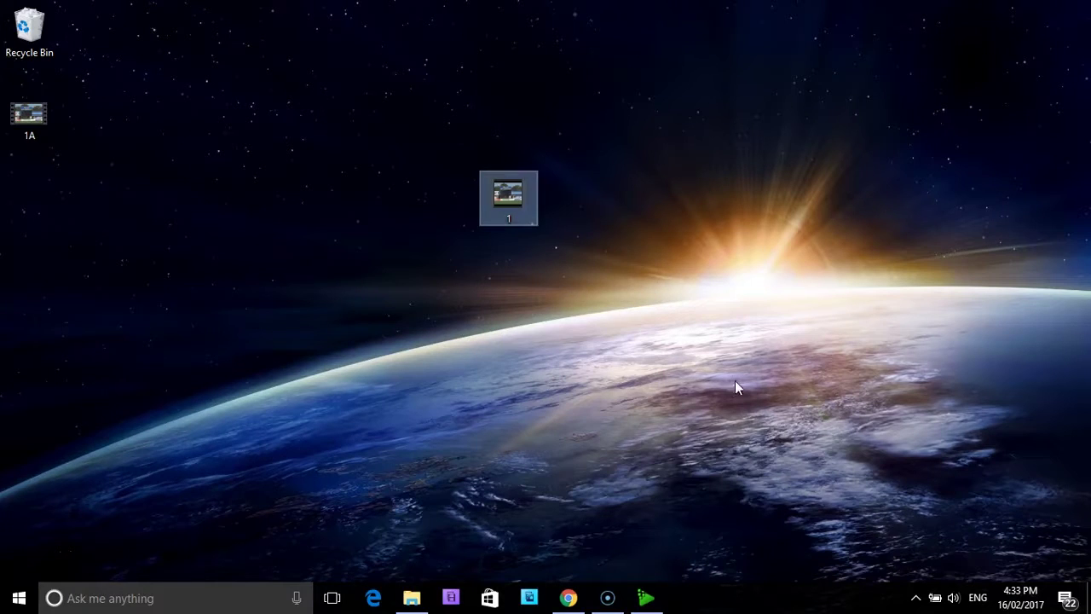
# - Arrange videos 1A and 1 side by side mid-desktop and check each file's summary details
pyautogui.moveTo(508, 198); pyautogui.dragTo(691, 365)
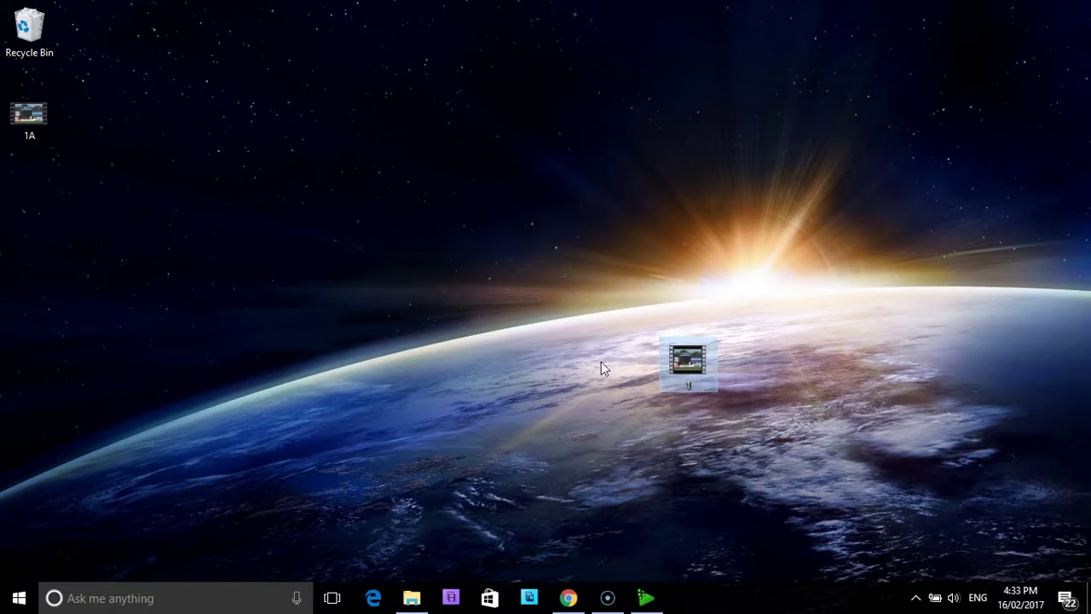
pyautogui.moveTo(33, 120); pyautogui.dragTo(513, 356)
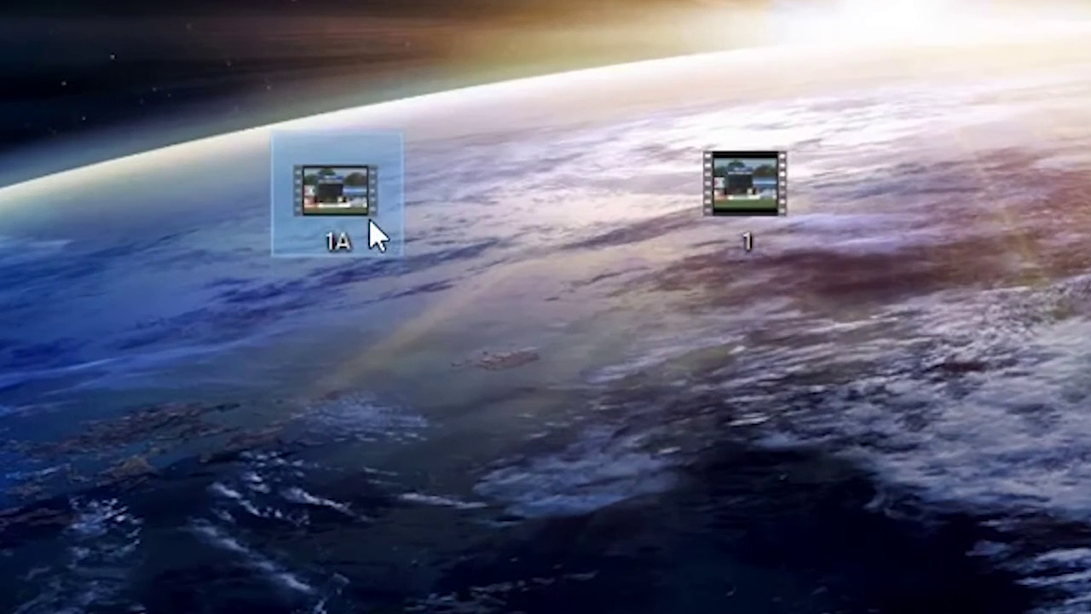
pyautogui.moveTo(523, 376)
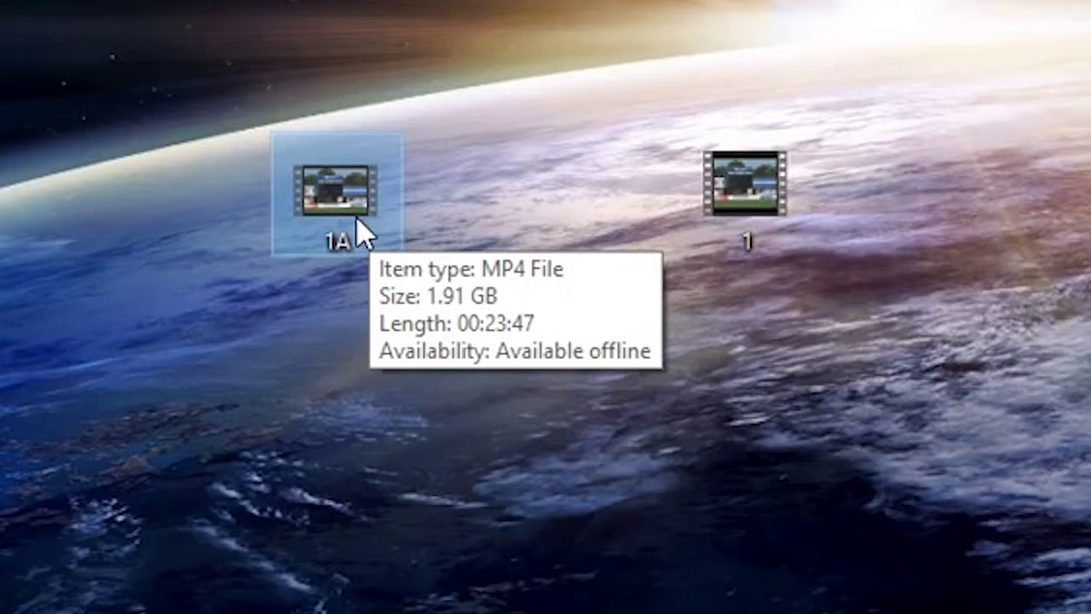
pyautogui.moveTo(752, 209)
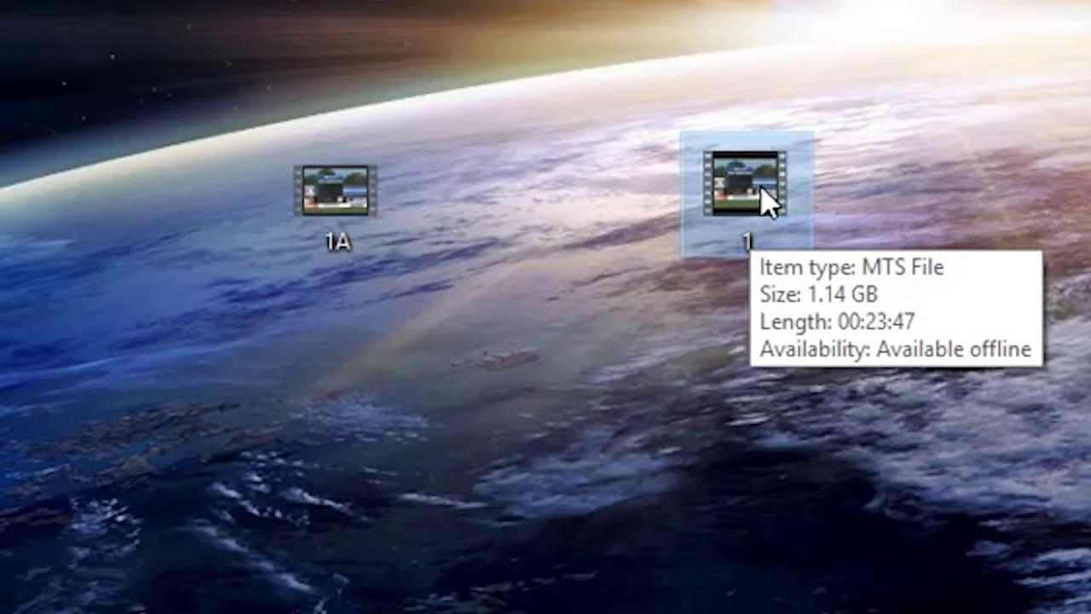
# - Open the properties of videos 1 and 1A side by side to compare their file types and sizes
pyautogui.rightClick(765, 199)
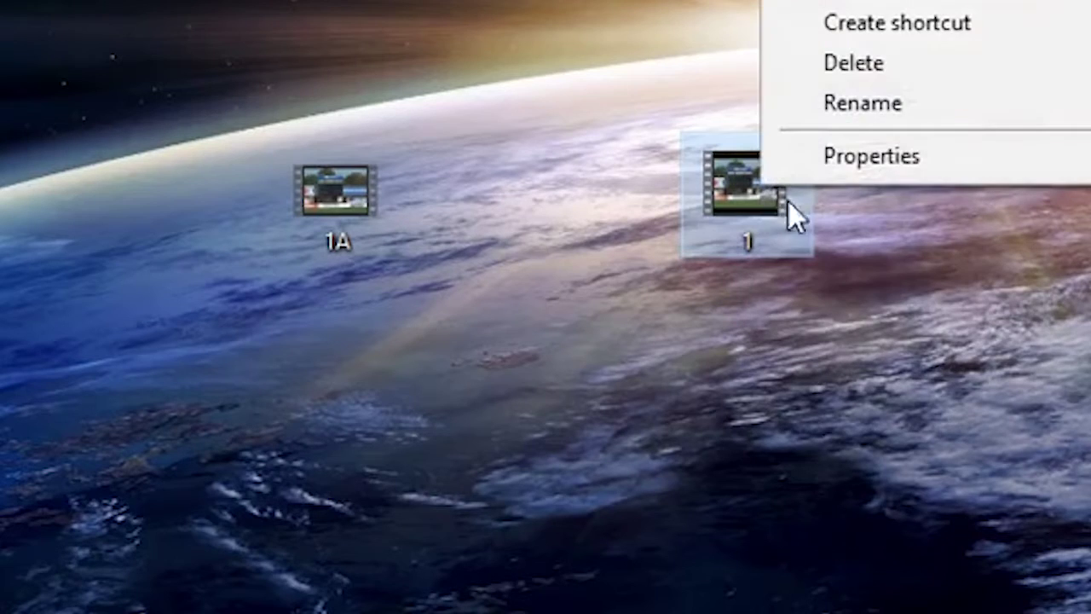
pyautogui.click(868, 156)
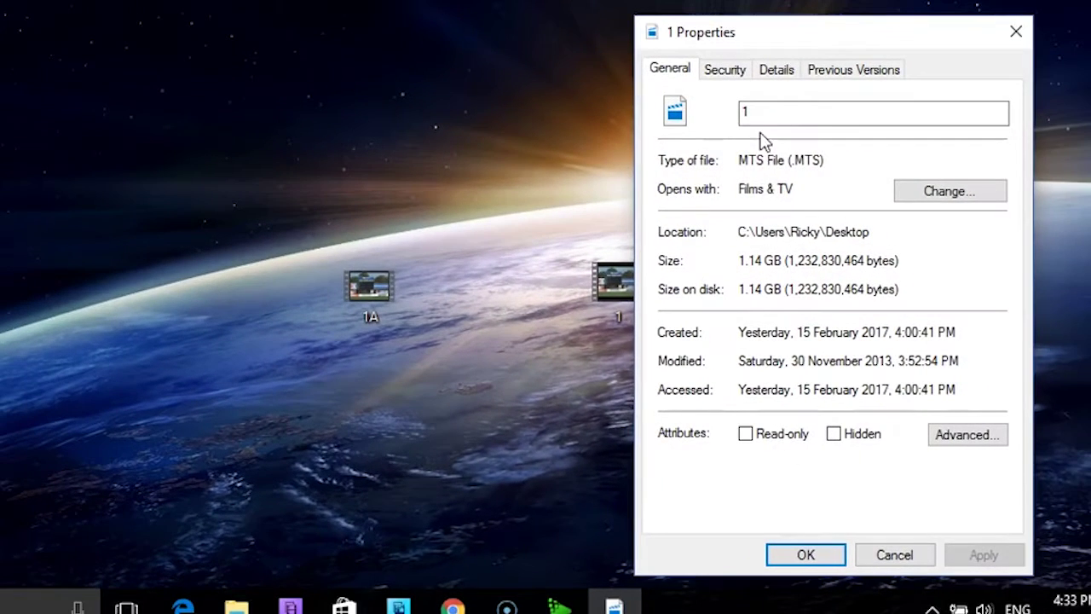
pyautogui.rightClick(369, 280)
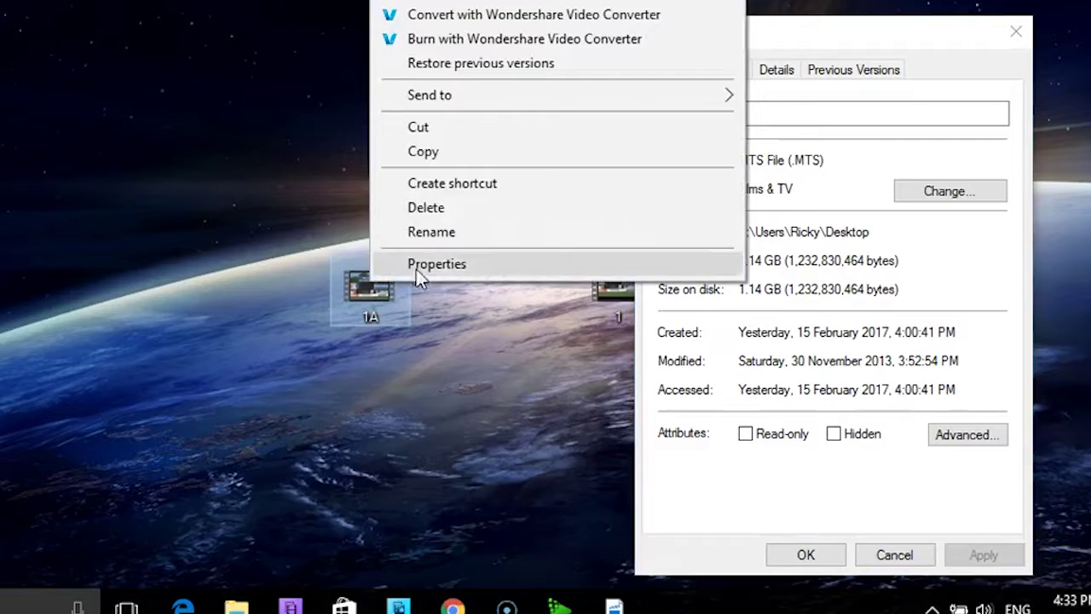
pyautogui.click(453, 265)
pyautogui.moveTo(604, 37); pyautogui.dragTo(415, 32)
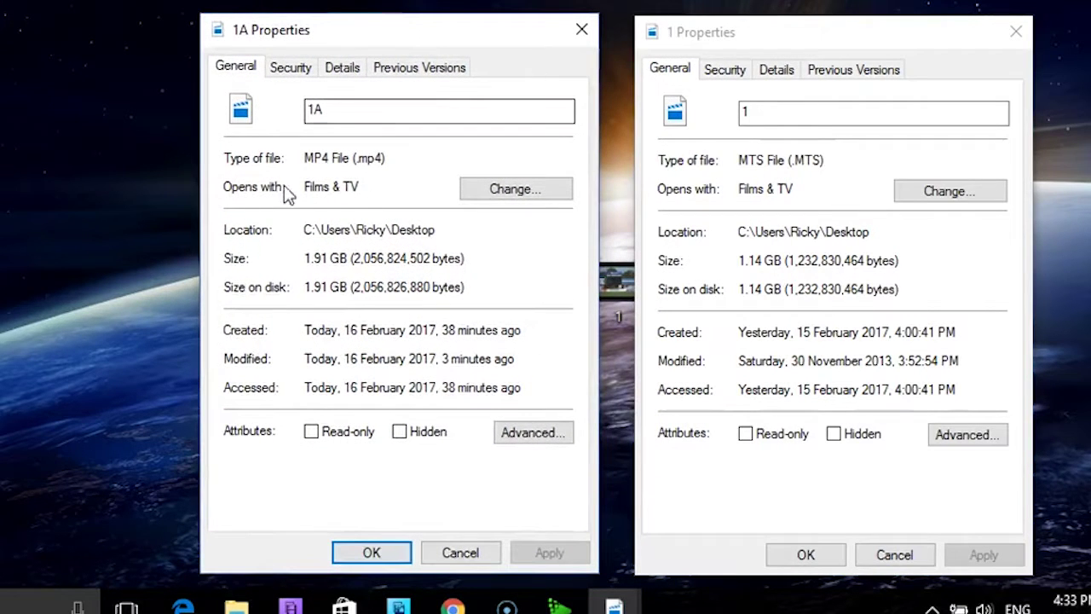
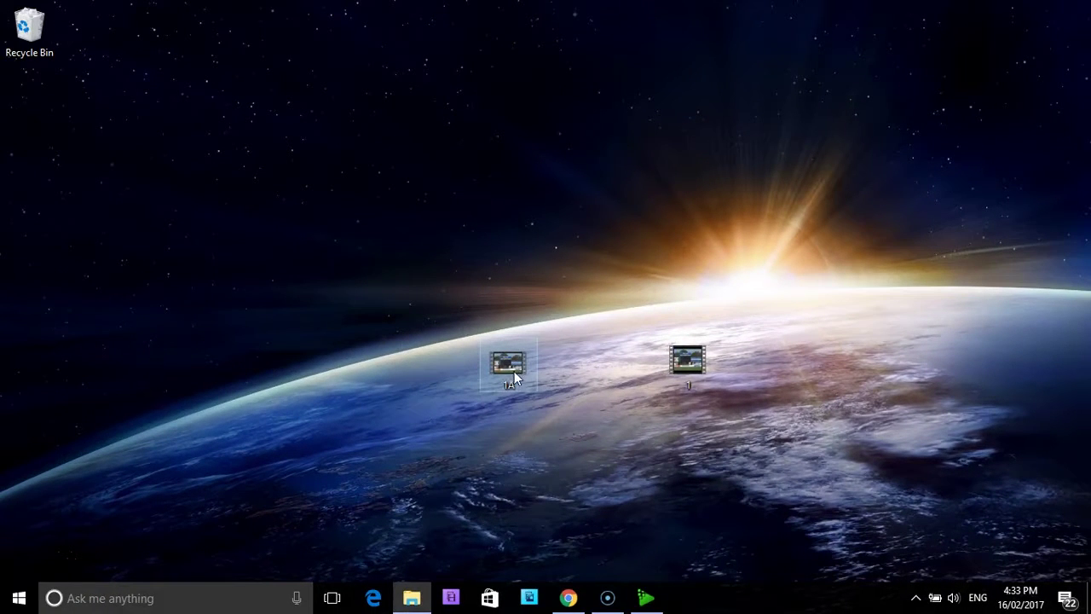
# - Move the converted video 1A from the Desktop into the Crocs R21 16.17 folder under Videos
pyautogui.click(418, 601)
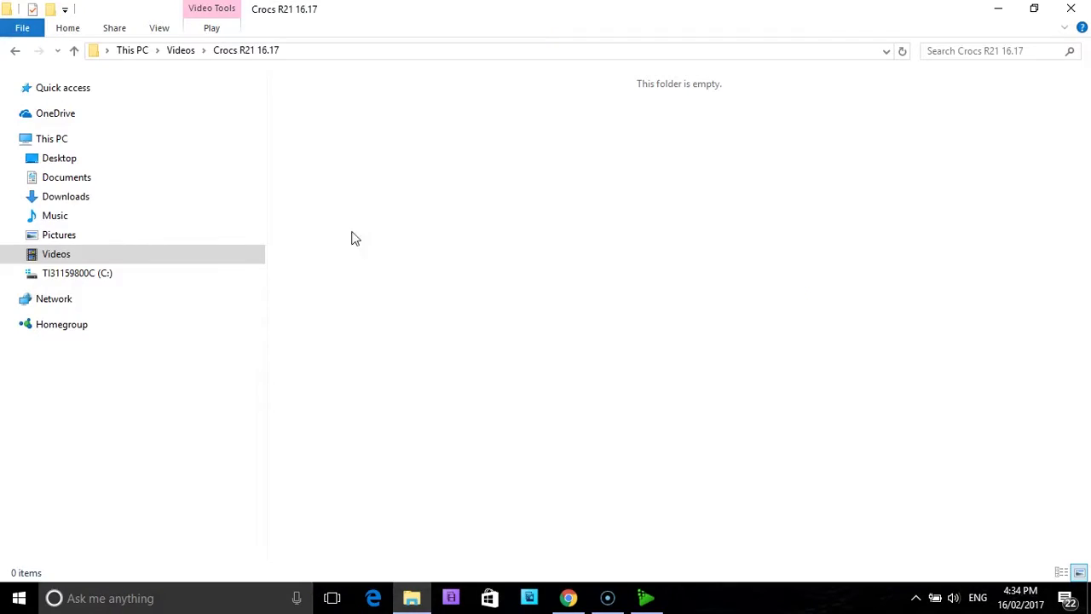
pyautogui.click(72, 260)
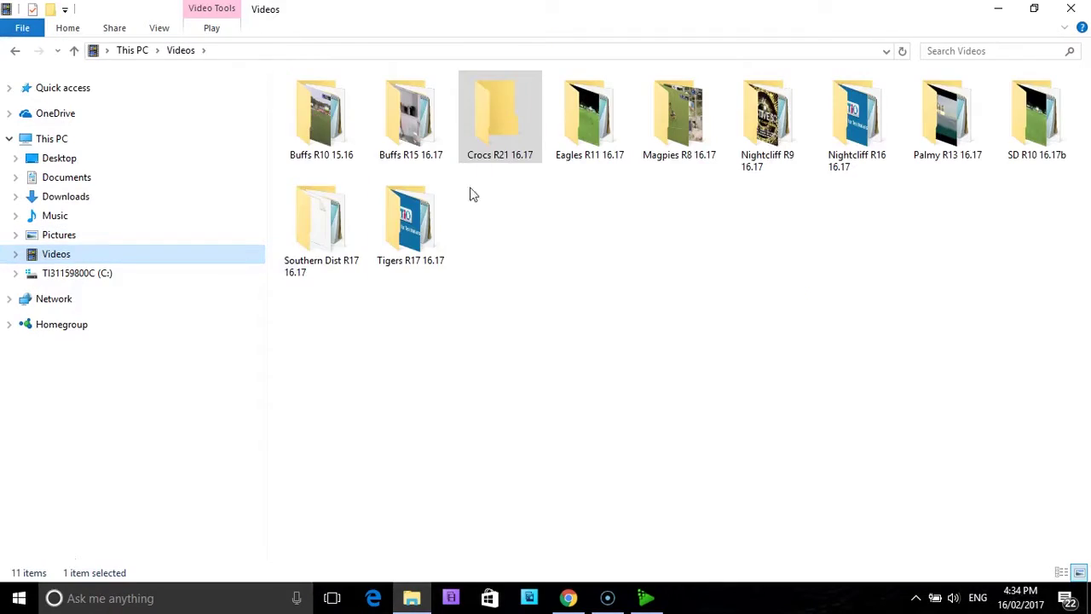
pyautogui.click(508, 124)
pyautogui.doubleClick(504, 134)
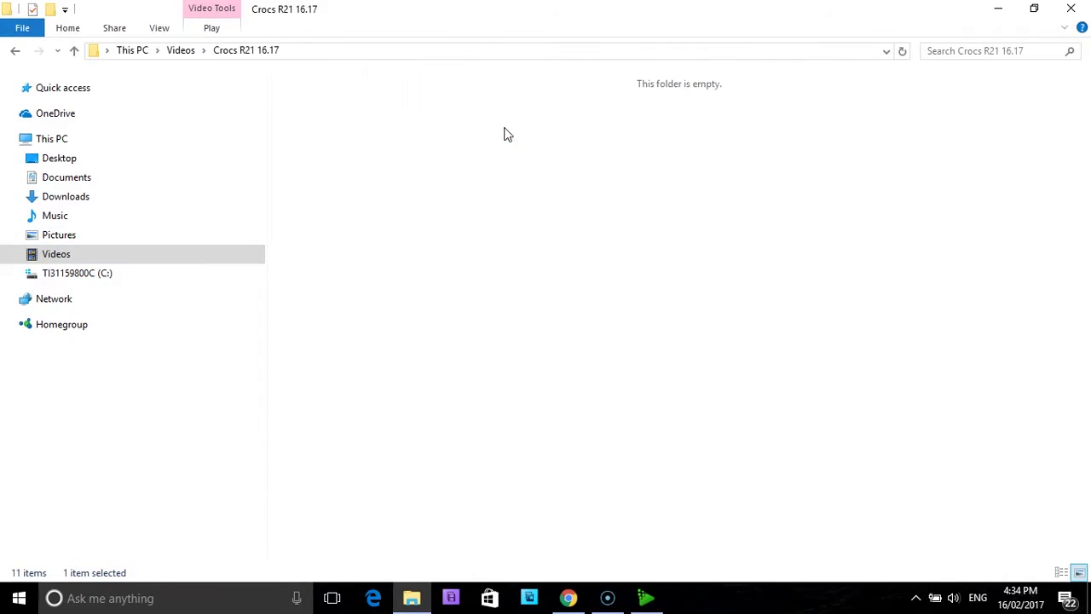
pyautogui.click(998, 10)
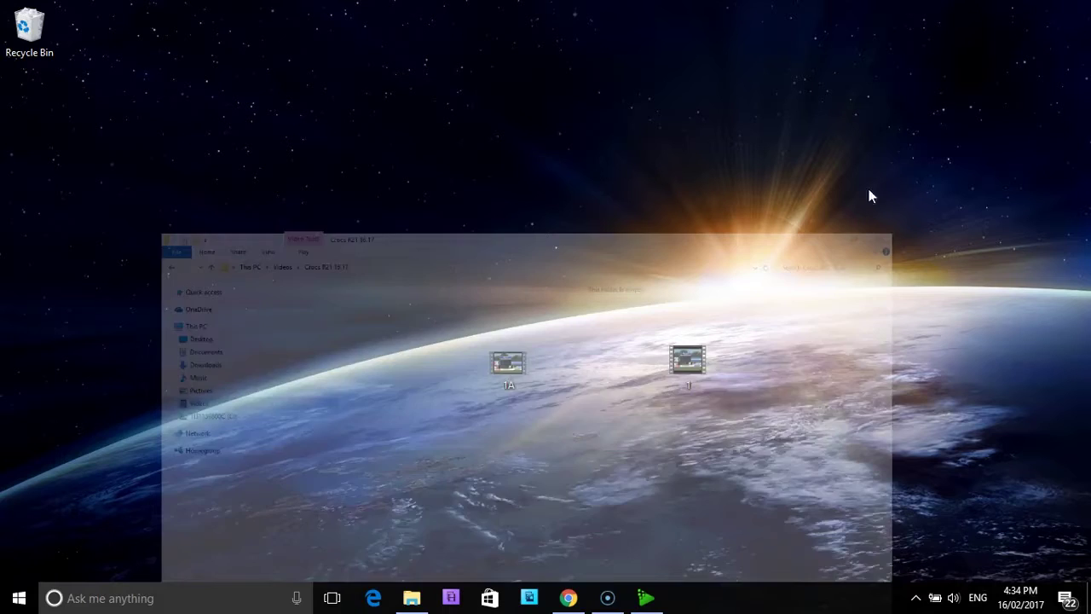
pyautogui.rightClick(512, 363)
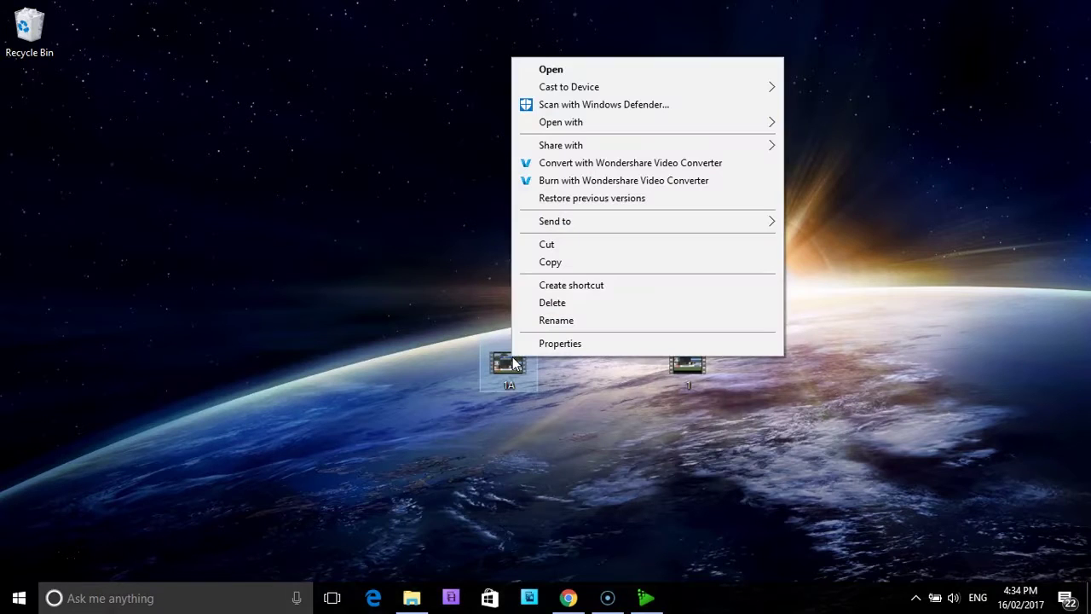
pyautogui.click(574, 245)
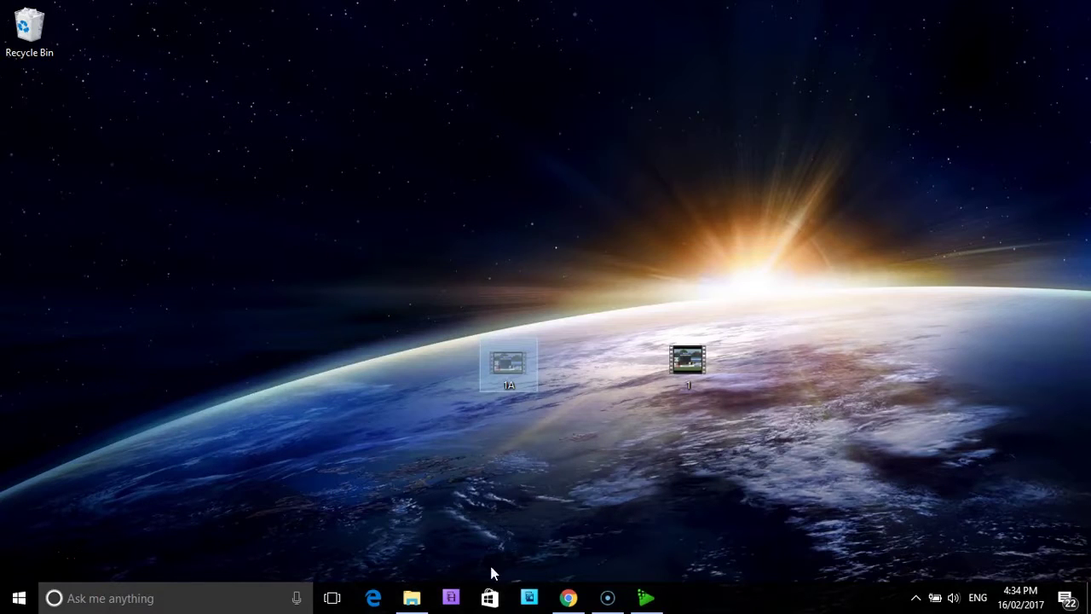
pyautogui.click(412, 597)
pyautogui.rightClick(491, 262)
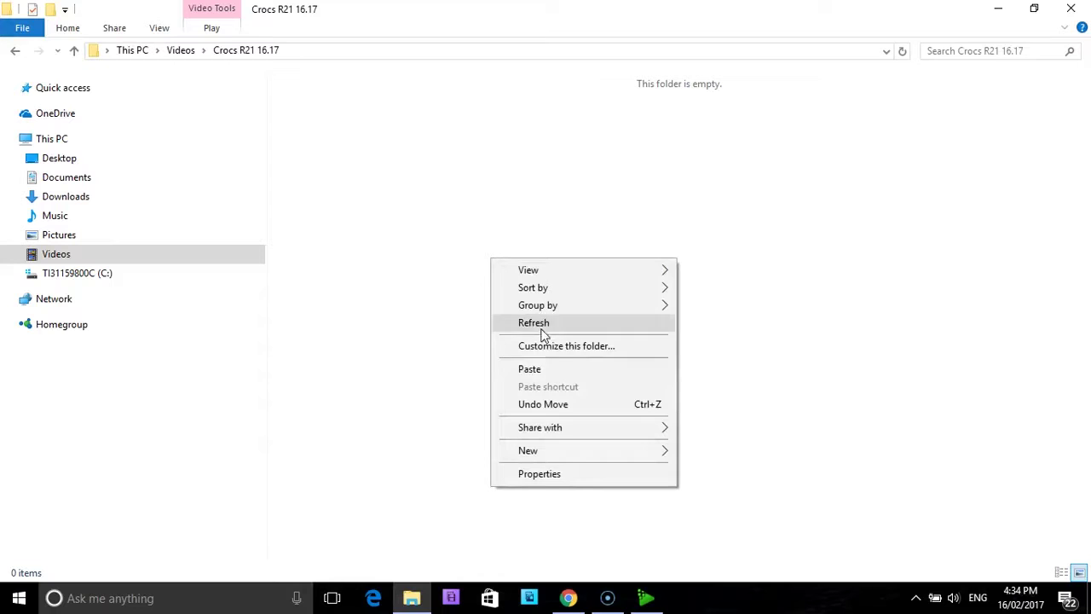
pyautogui.click(545, 370)
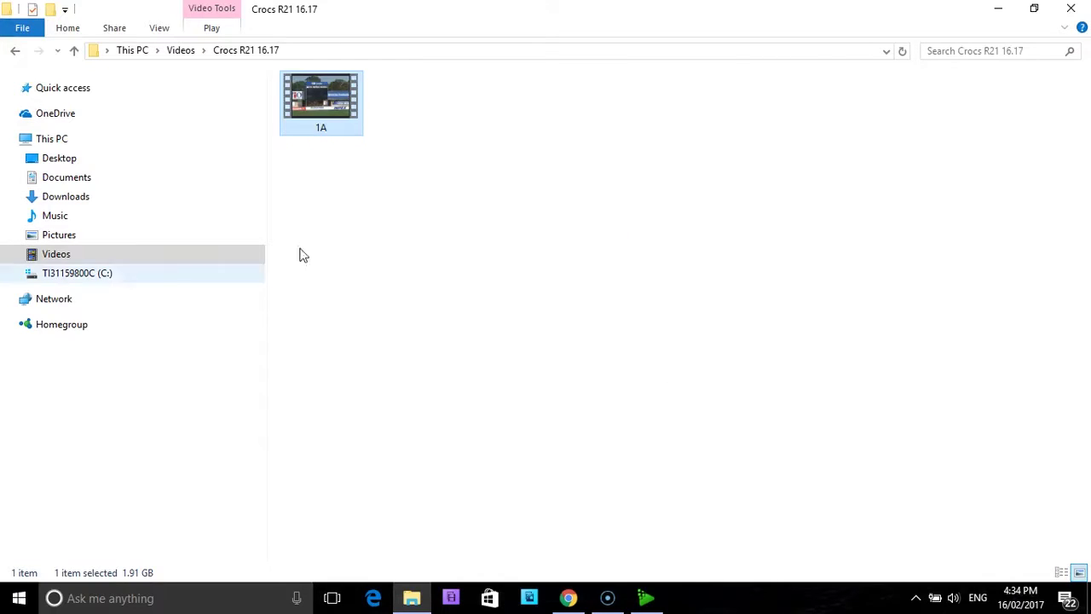
# - Check the file type and location of 1A in the Crocs R21 16.17 folder through its properties, and close the folder
pyautogui.click(53, 253)
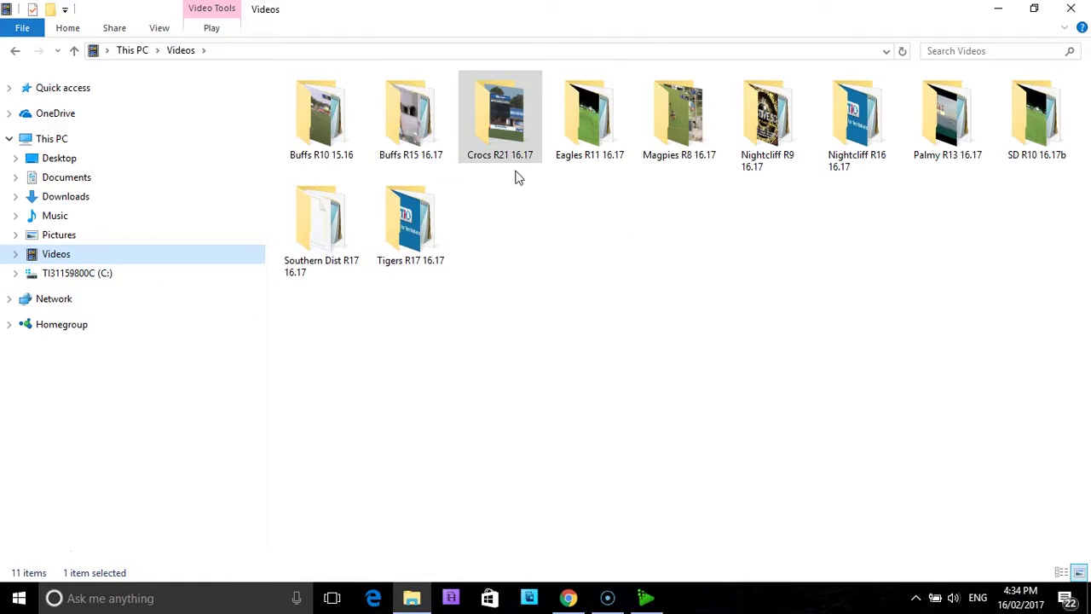
pyautogui.doubleClick(507, 127)
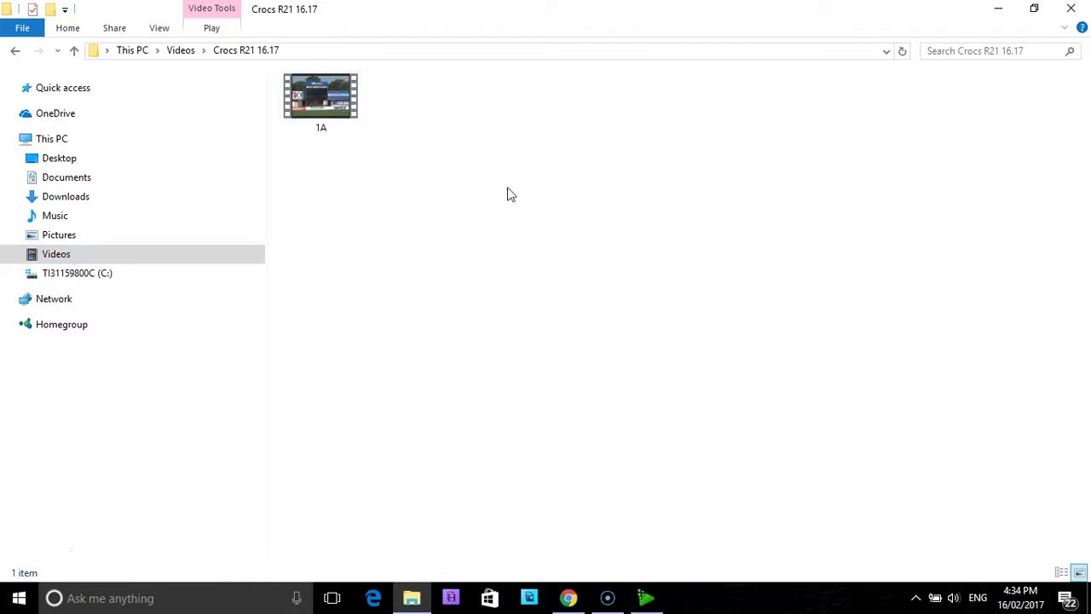
pyautogui.click(332, 106)
pyautogui.rightClick(337, 104)
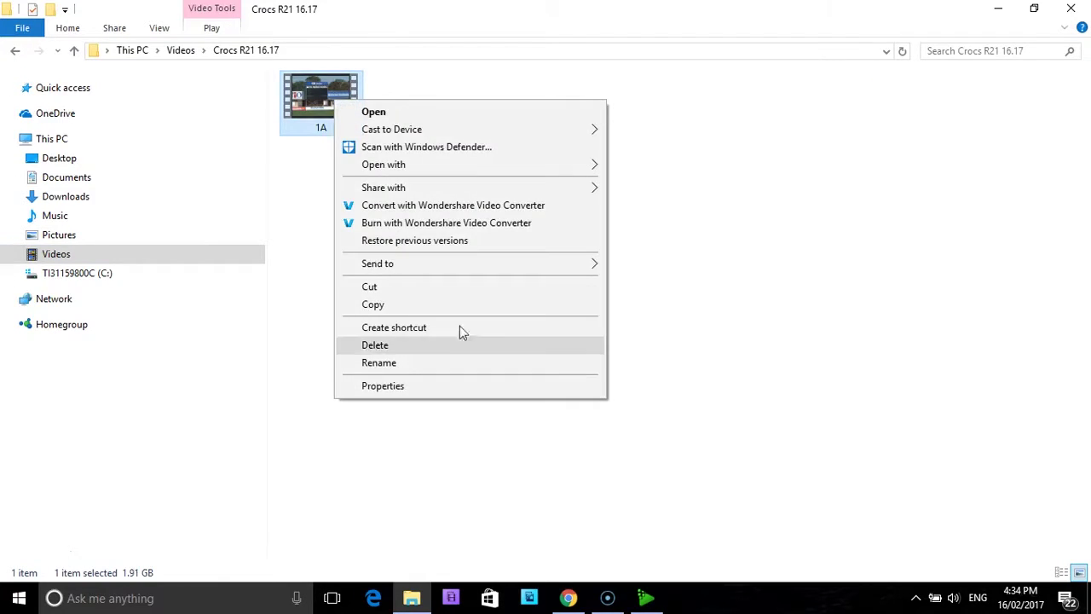
pyautogui.click(439, 387)
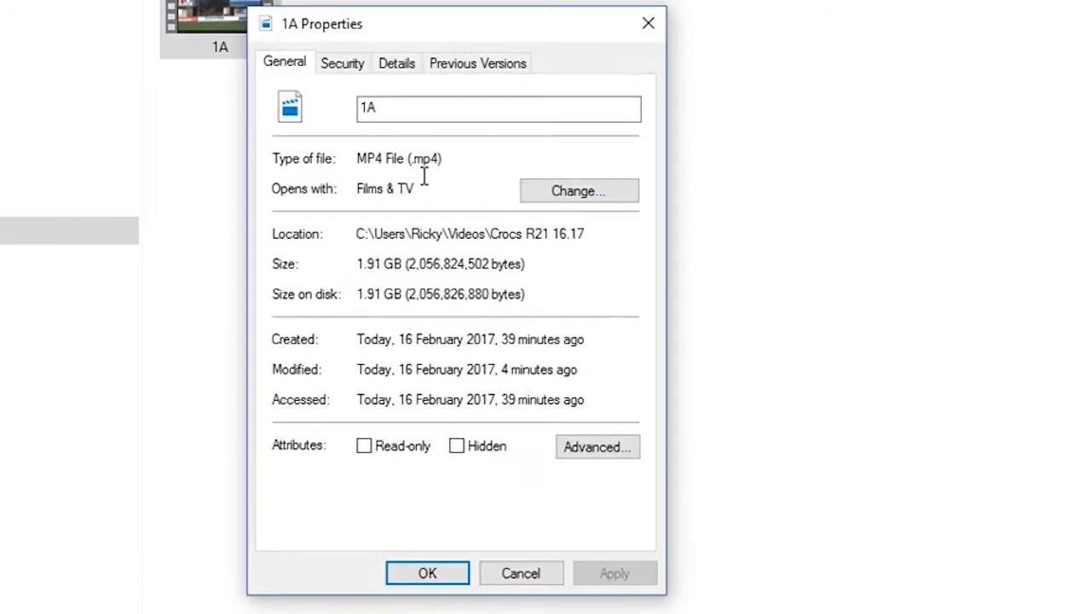
pyautogui.click(636, 56)
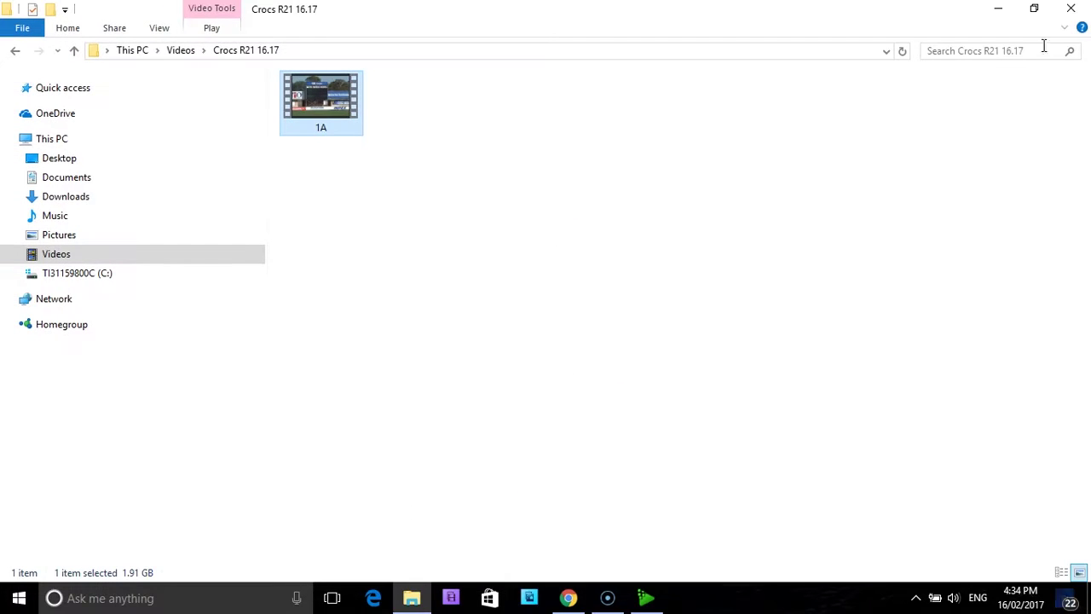
pyautogui.click(1071, 11)
# - Open Sports Clip Maker and create a new game with Crocs as the opposition name
pyautogui.click(18, 598)
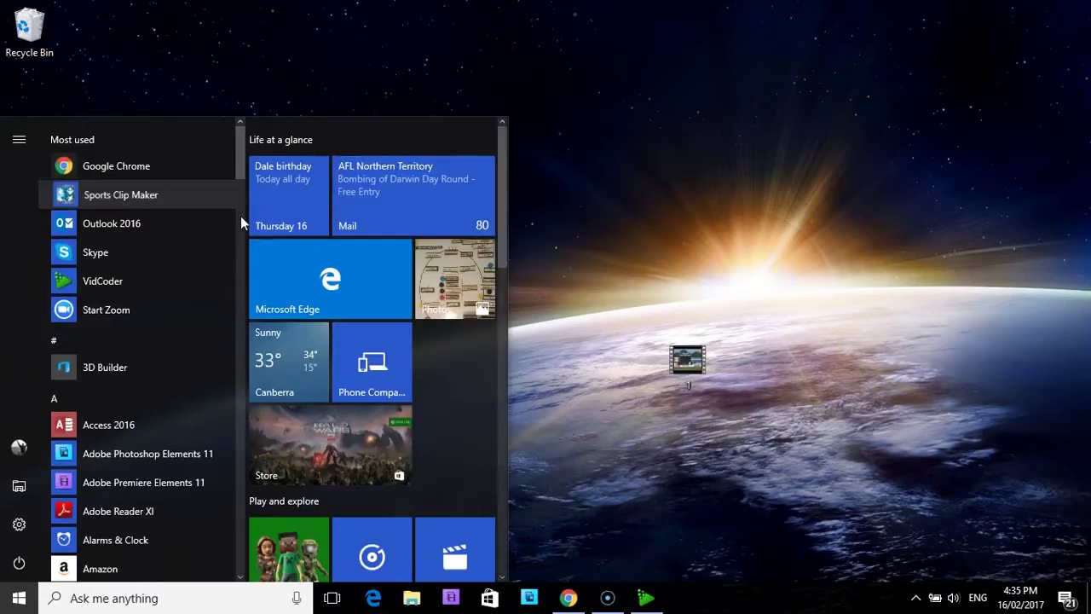
pyautogui.click(110, 185)
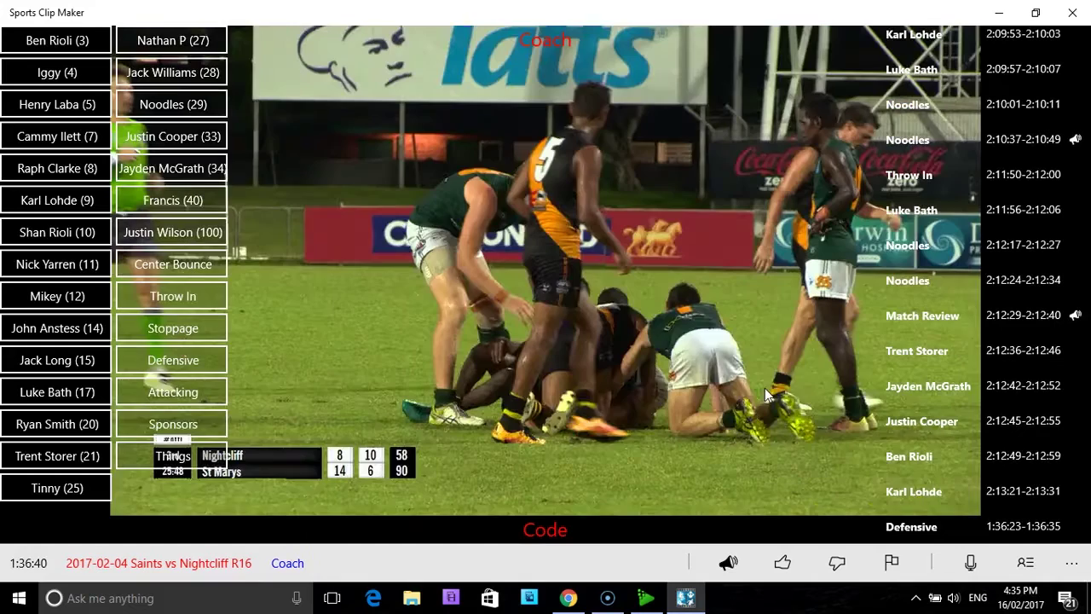
pyautogui.click(1071, 562)
pyautogui.click(1003, 346)
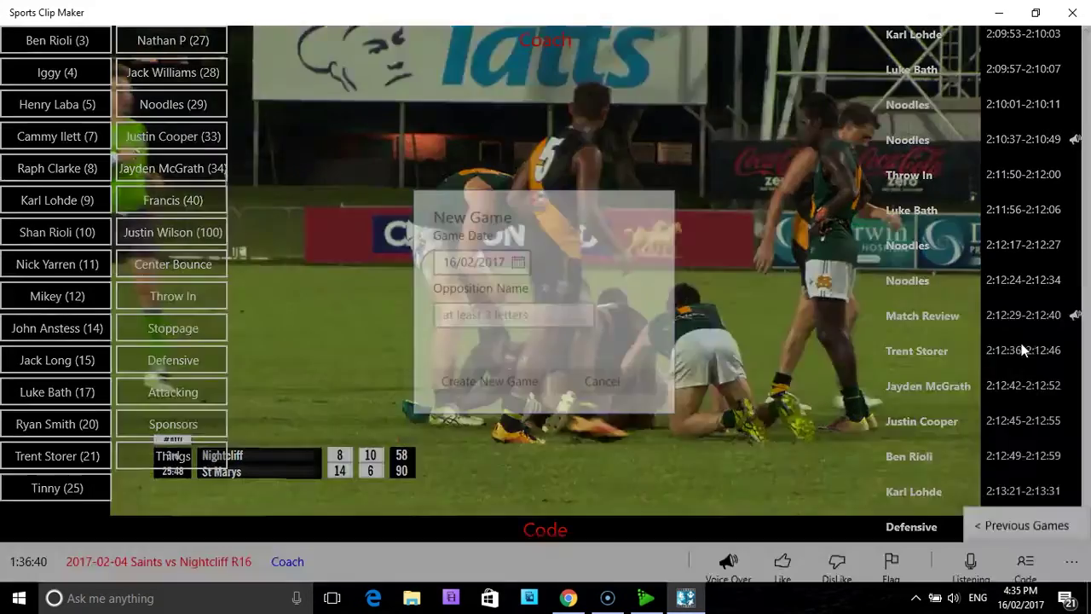
pyautogui.click(511, 317)
pyautogui.write('Crocs')
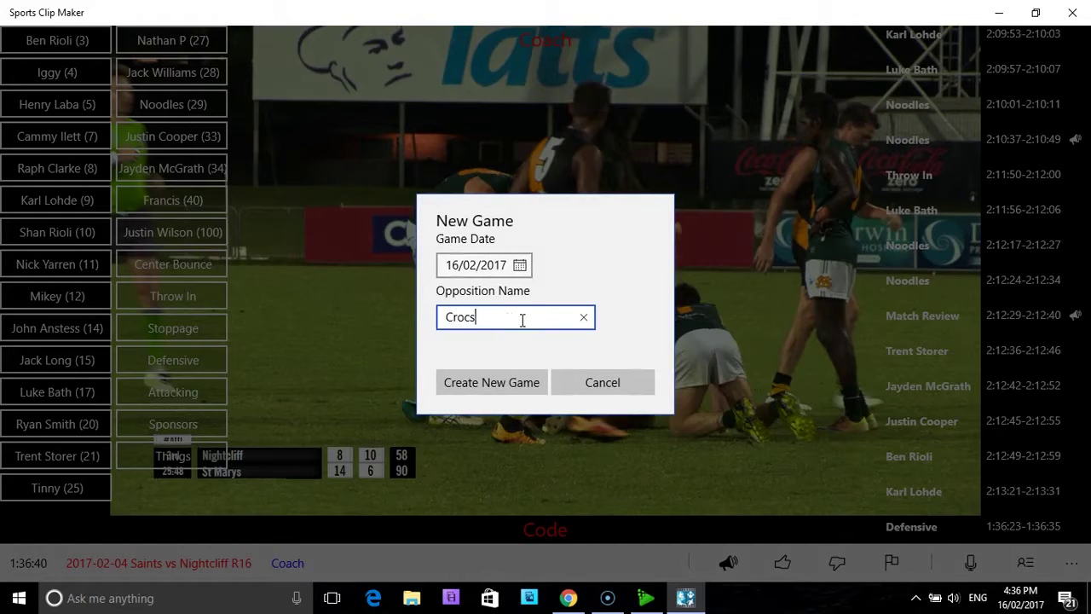
pyautogui.click(495, 383)
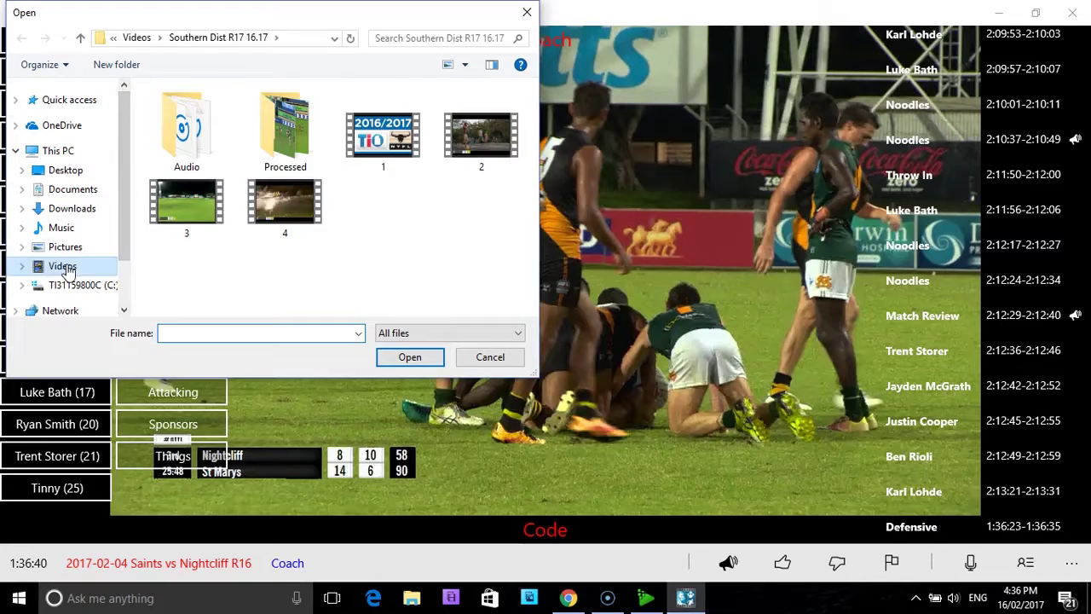
# - Load video 1A from the Crocs R21 16.17 folder under Videos into the new game
pyautogui.click(64, 267)
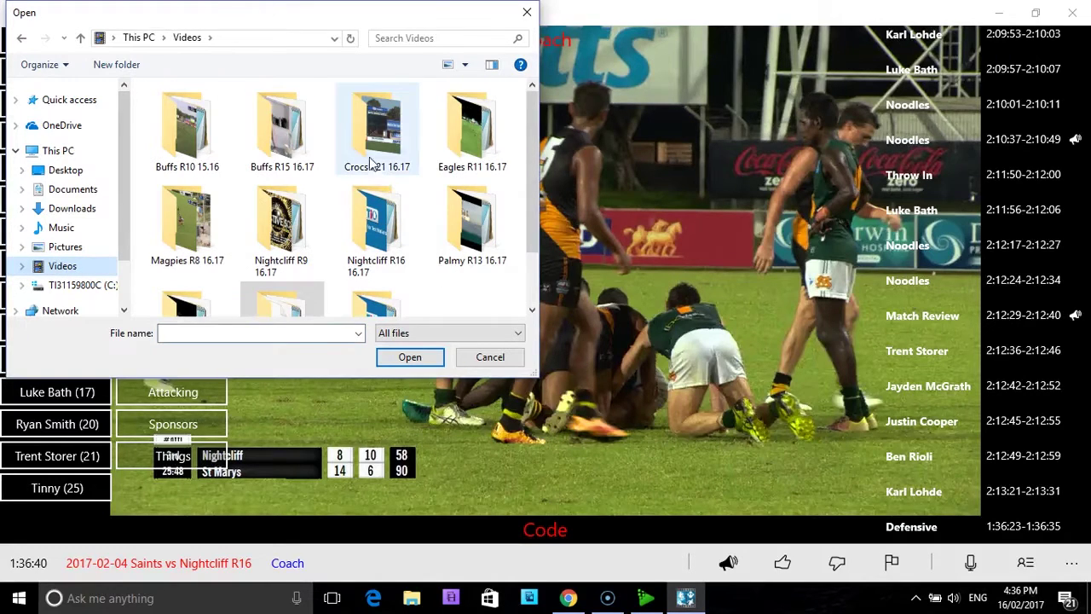
pyautogui.click(382, 132)
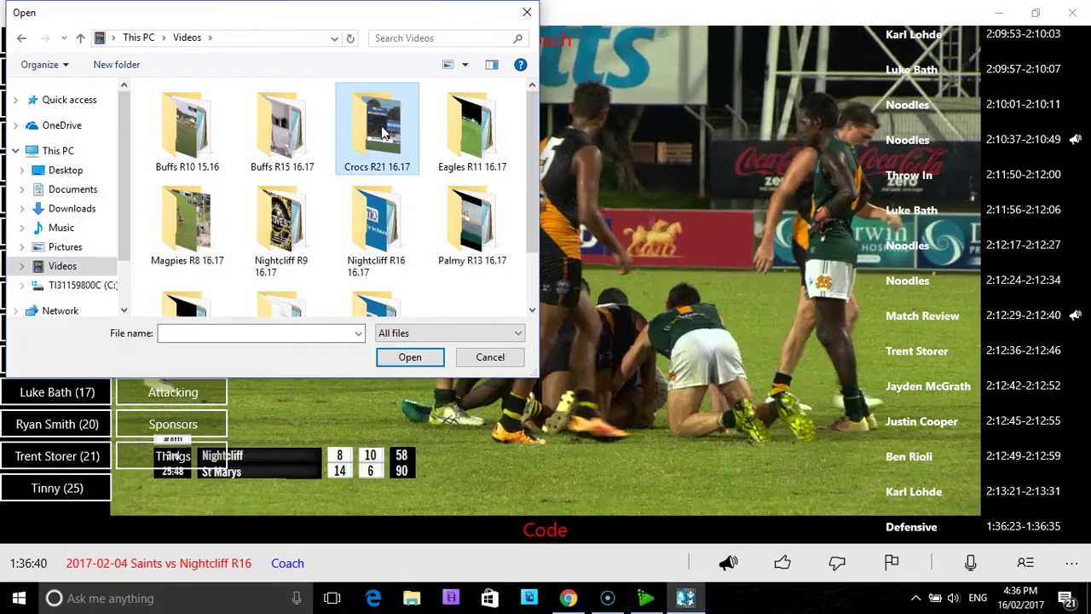
pyautogui.doubleClick(382, 132)
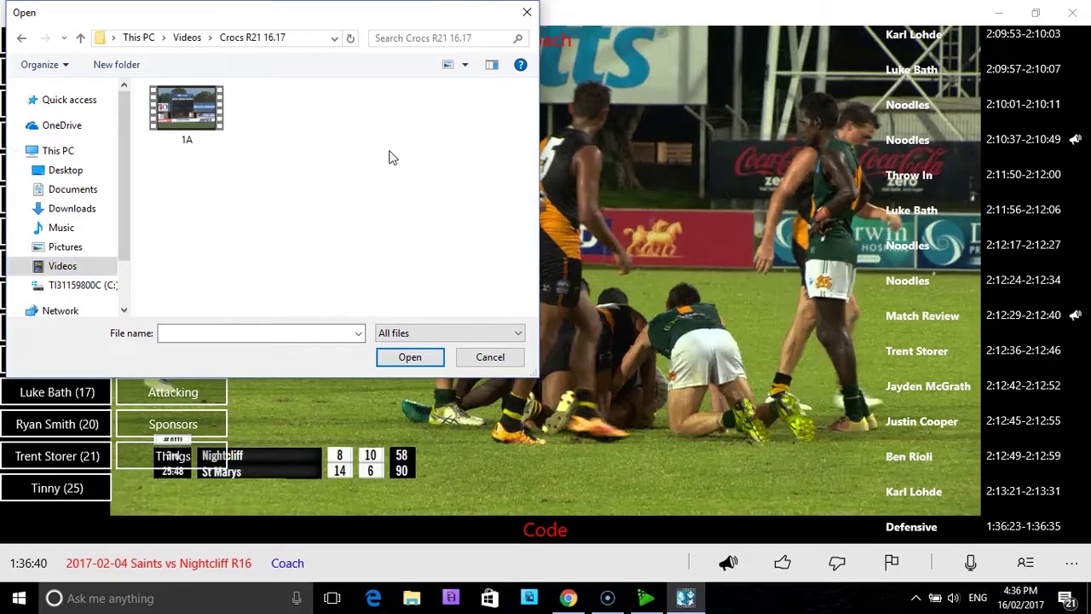
pyautogui.click(195, 111)
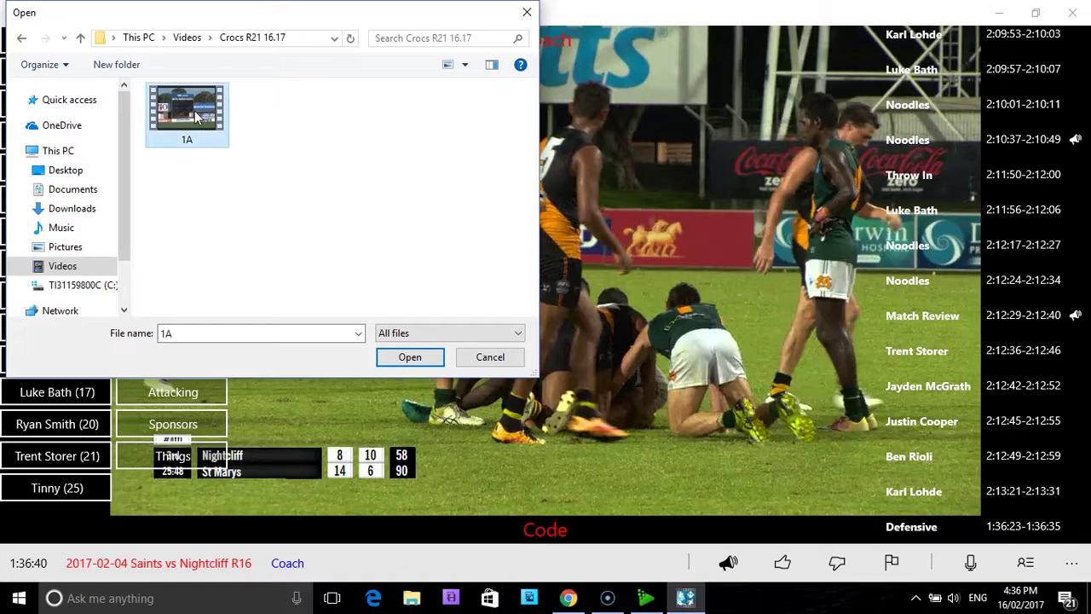
pyautogui.click(407, 357)
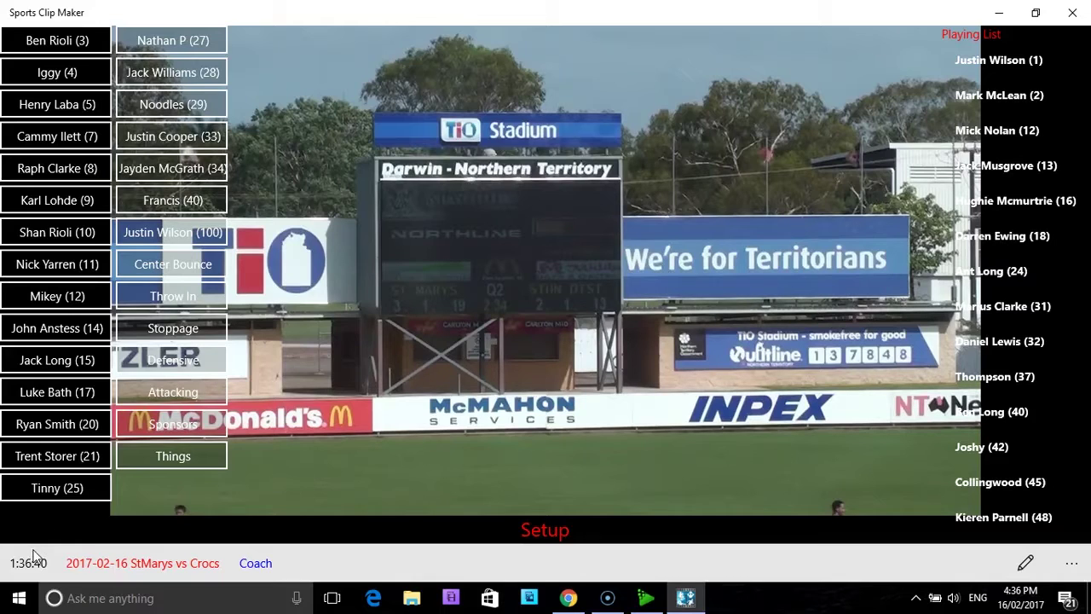
# - Switch back to VidCoder to view the completed encode of the game video
pyautogui.click(646, 597)
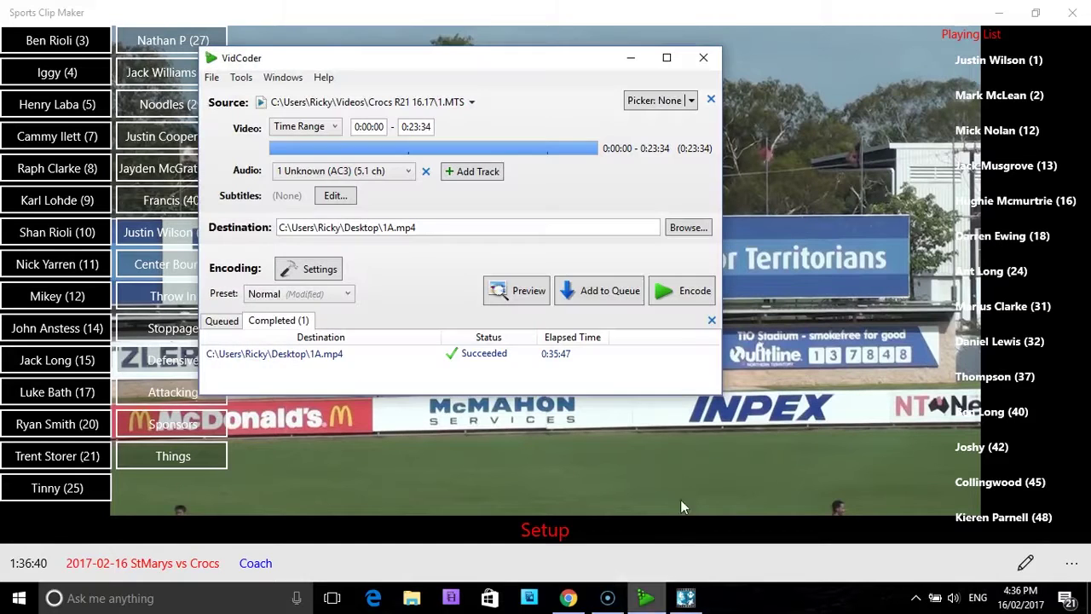